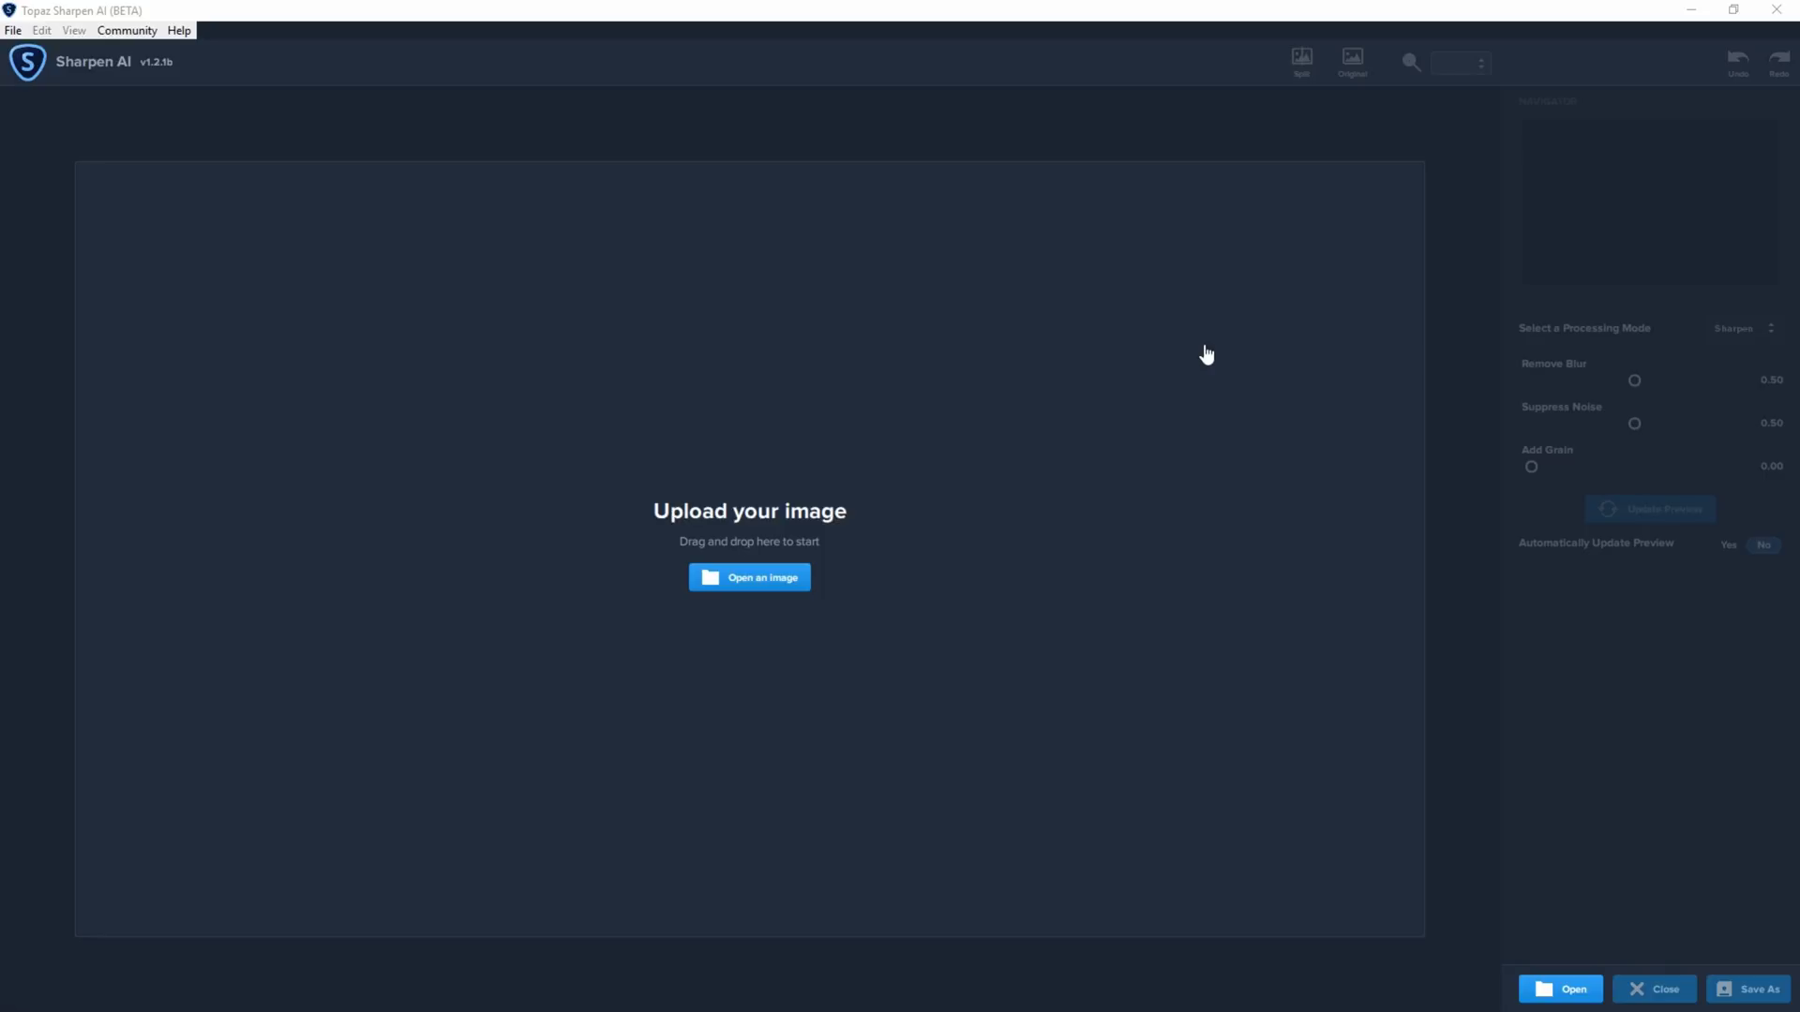
Step: Open the image 20190220-DSC_0517 and view the tiger's head at 50% zoom
left_click(777, 587)
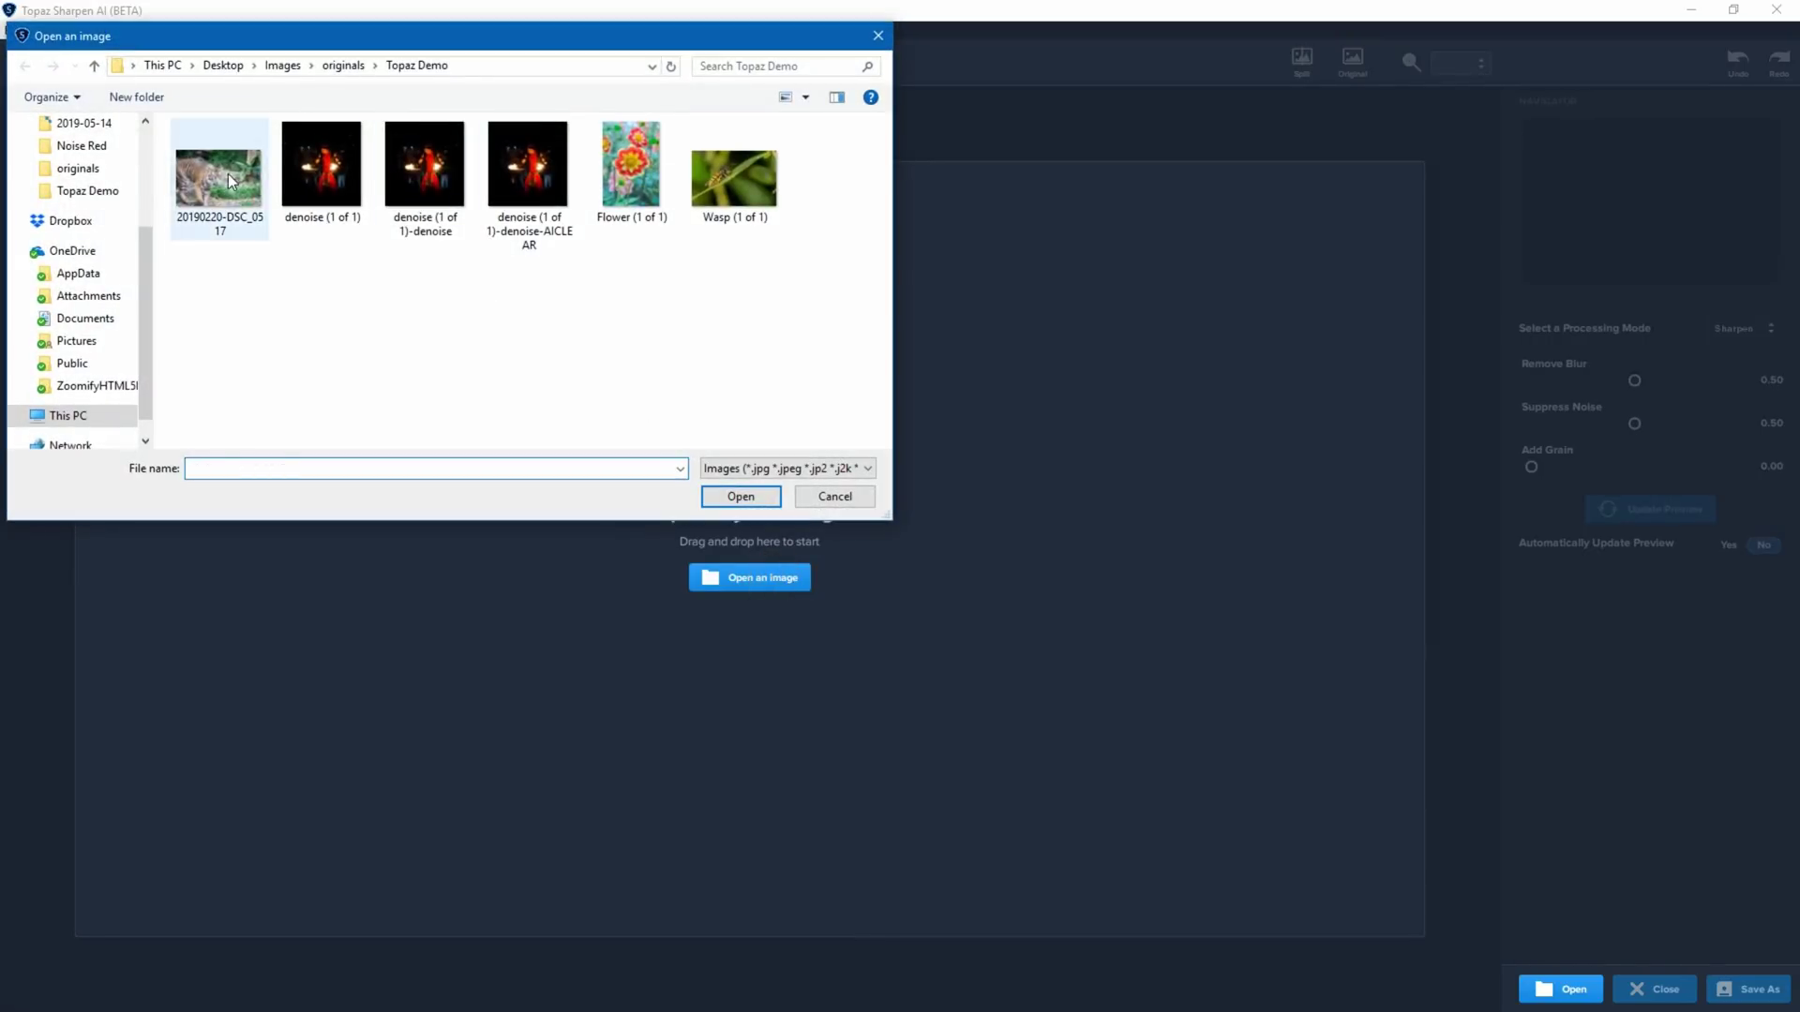
double_click(228, 173)
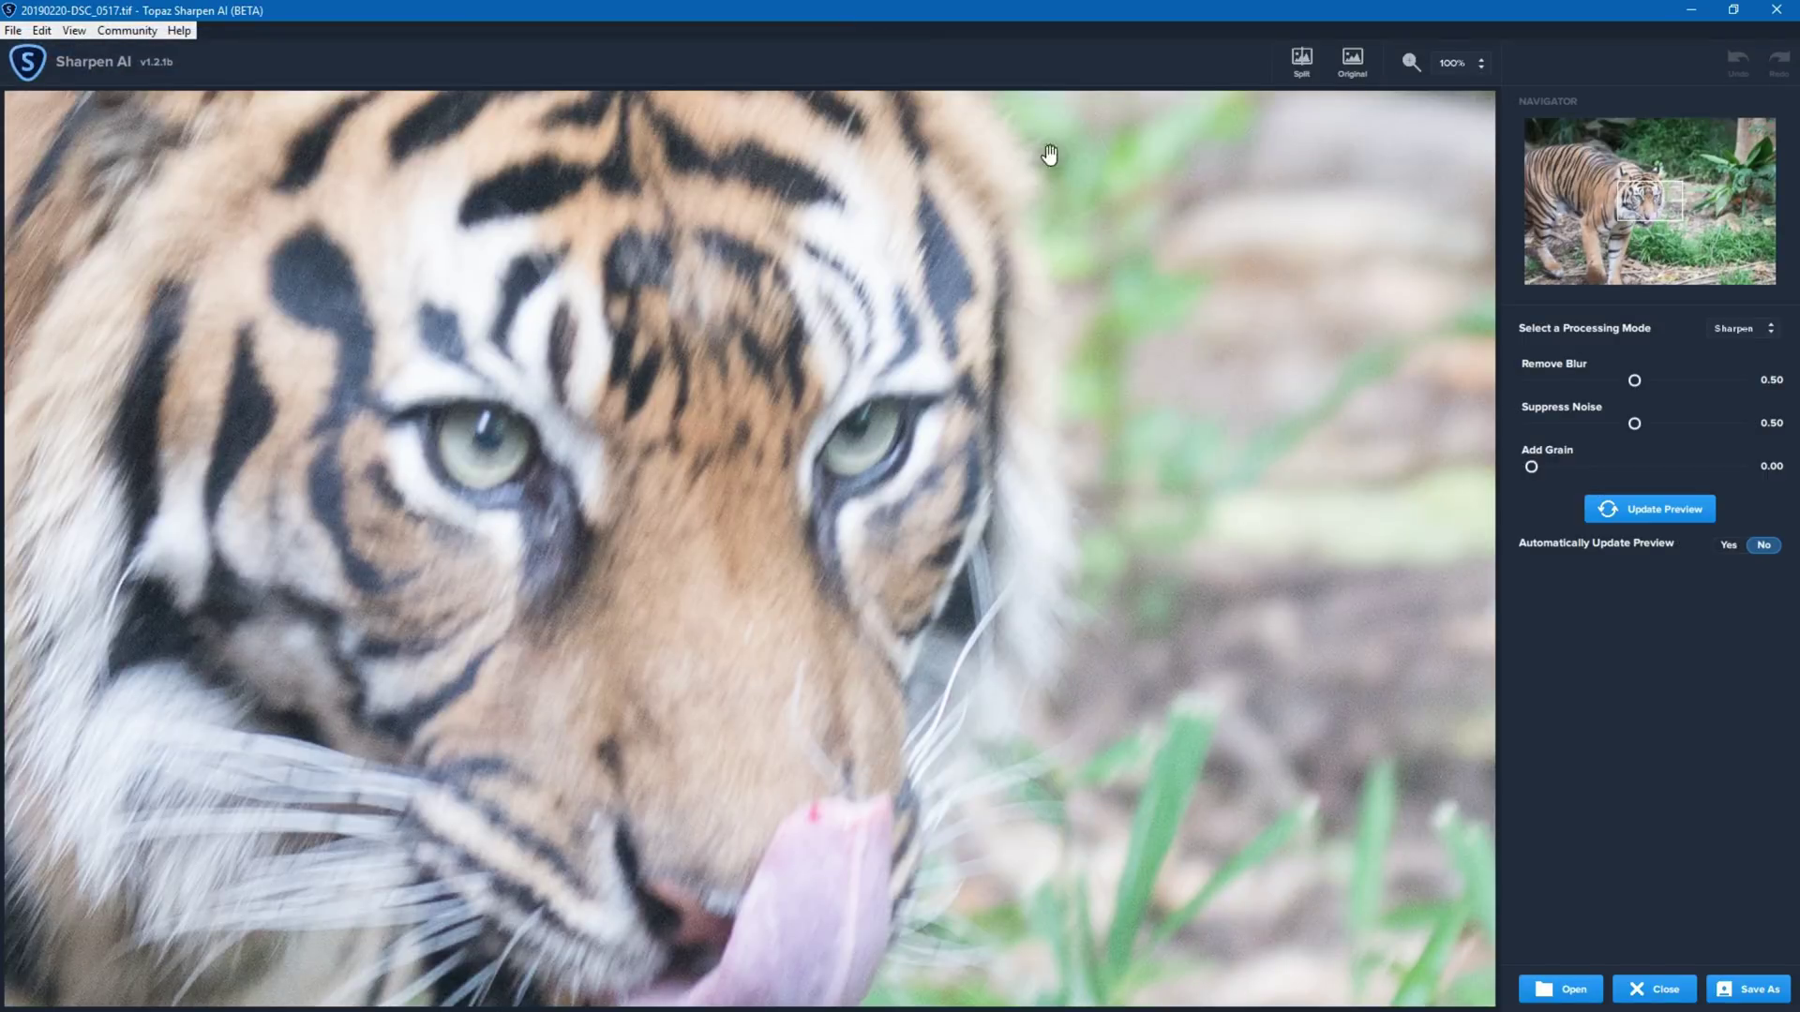
left_click(1468, 64)
left_click(1488, 69)
left_click_drag(712, 282, 966, 353)
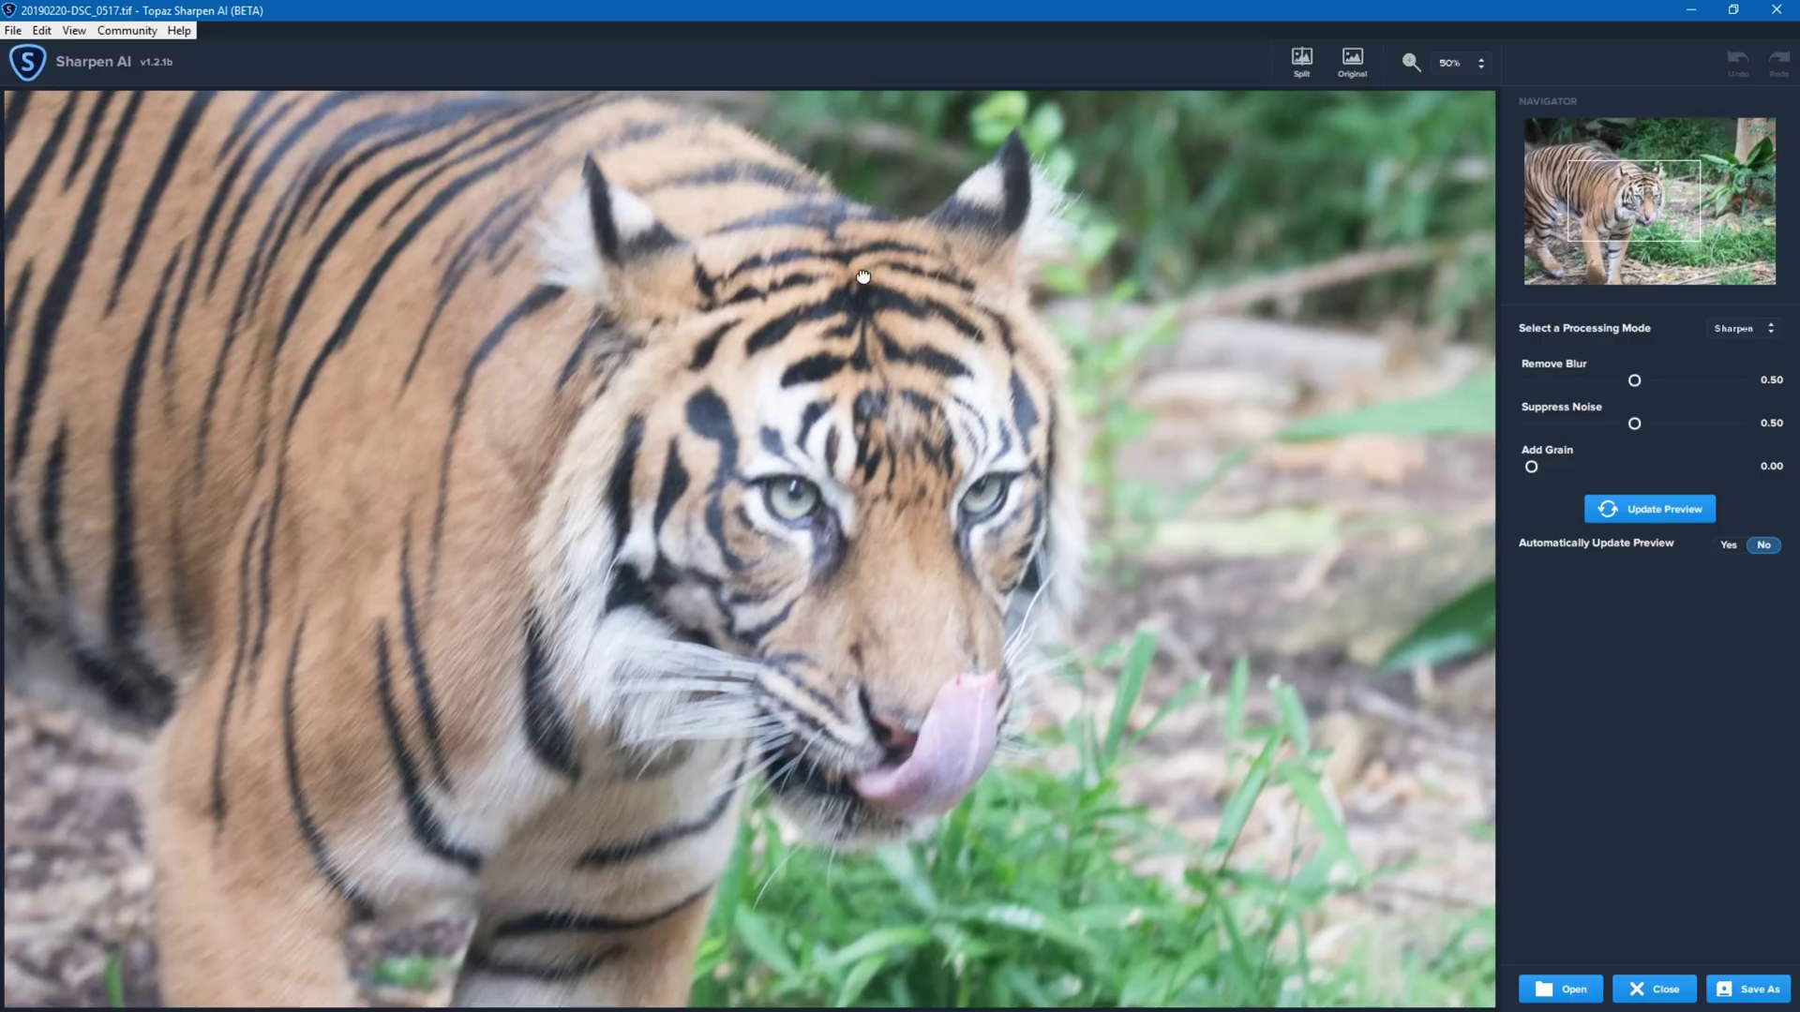
left_click_drag(863, 277, 821, 294)
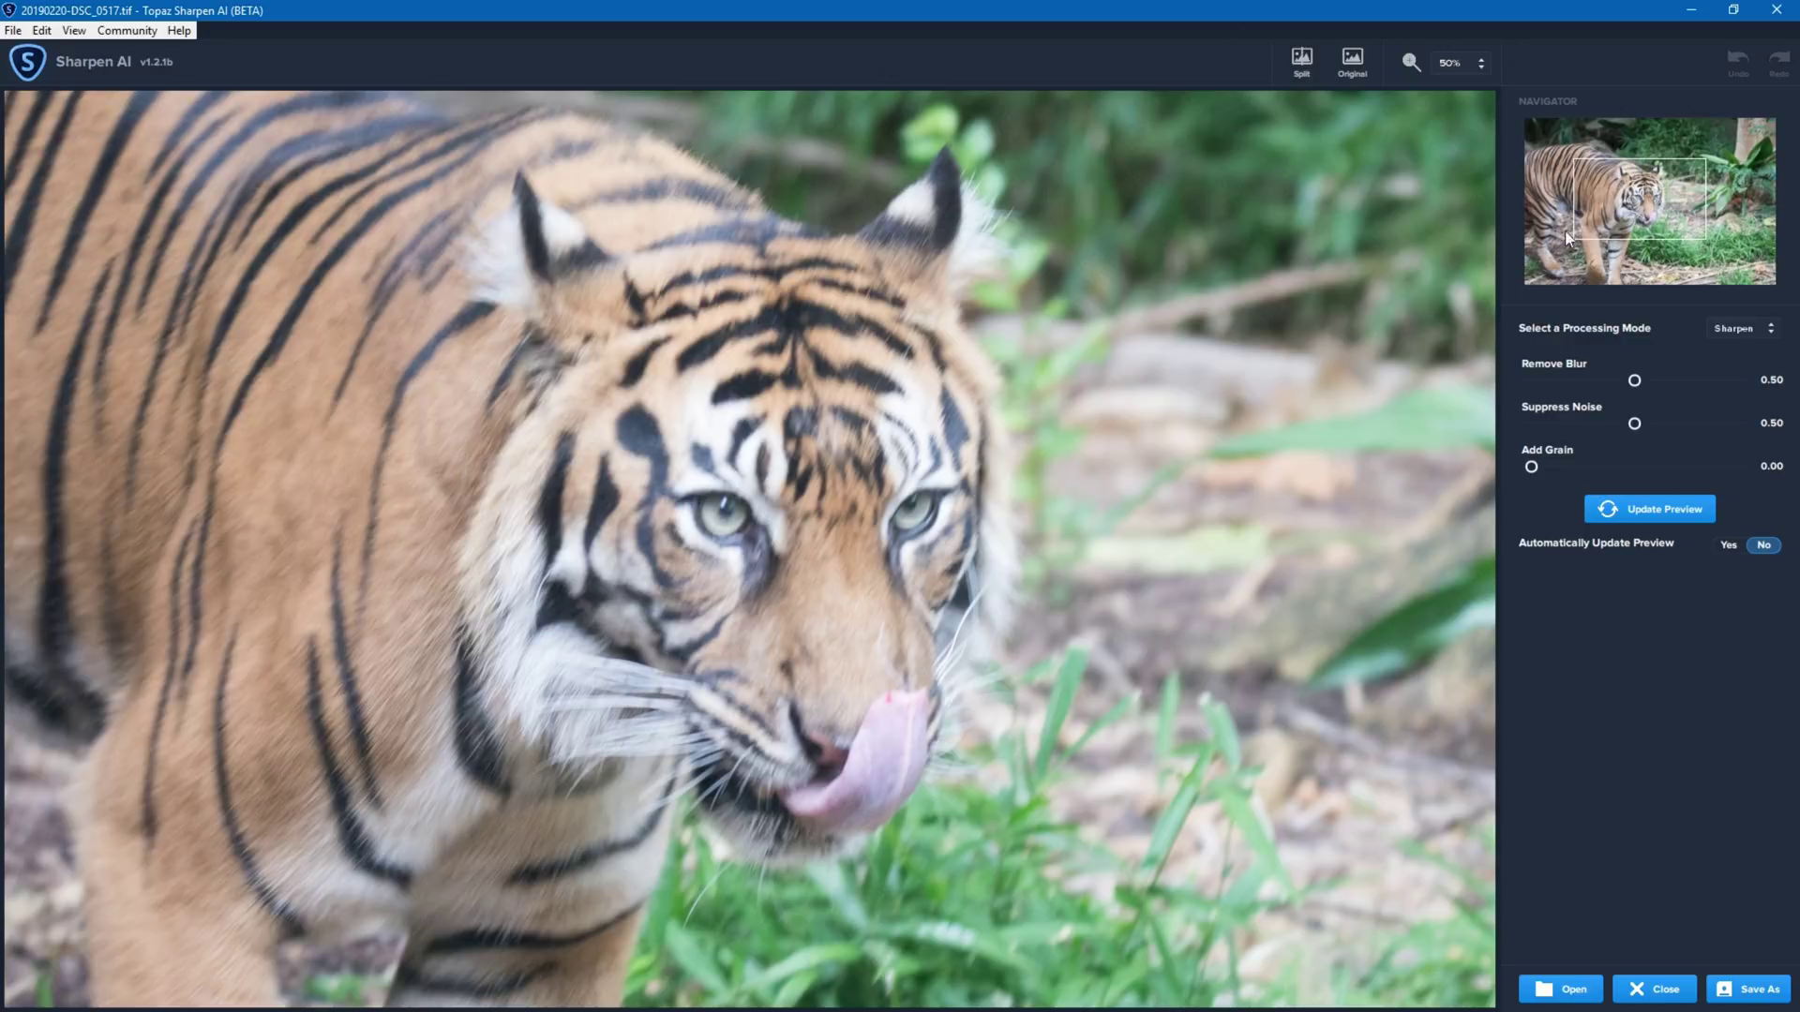
Step: Examine the tiger photo using the split and original comparison views, the available zoom levels and the navigator
left_click(1300, 62)
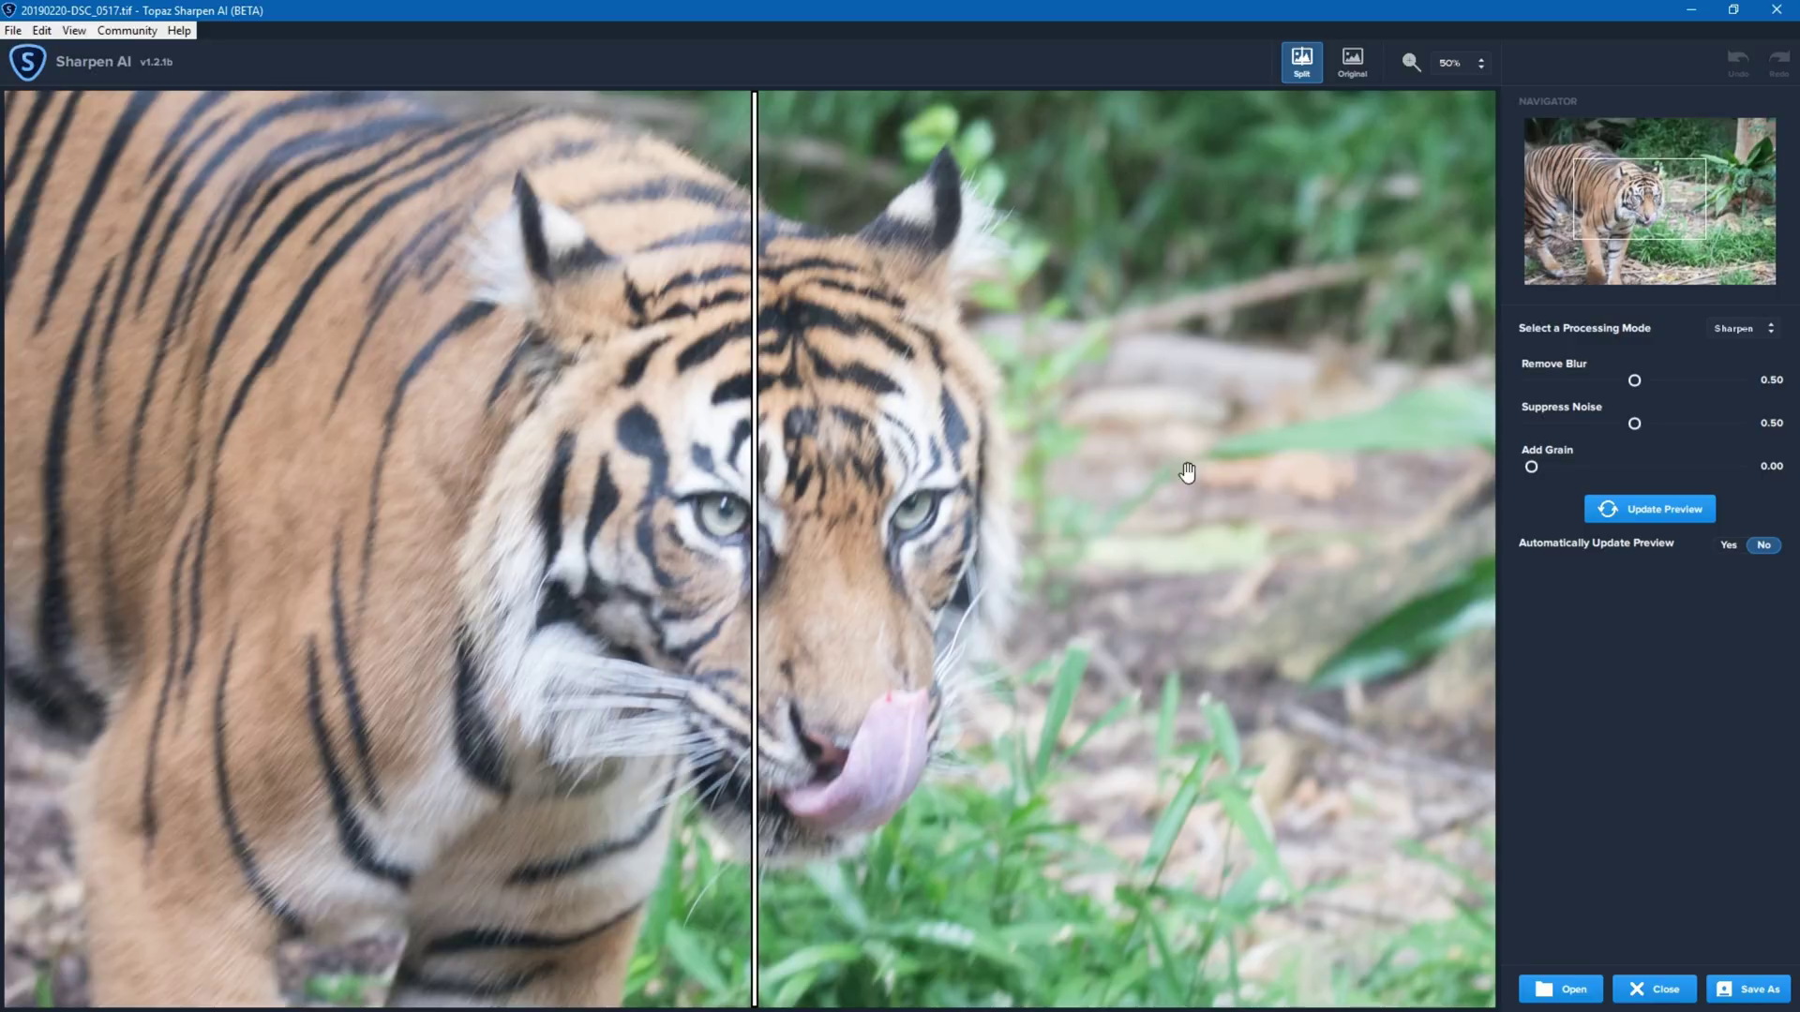
left_click_drag(786, 345, 796, 421)
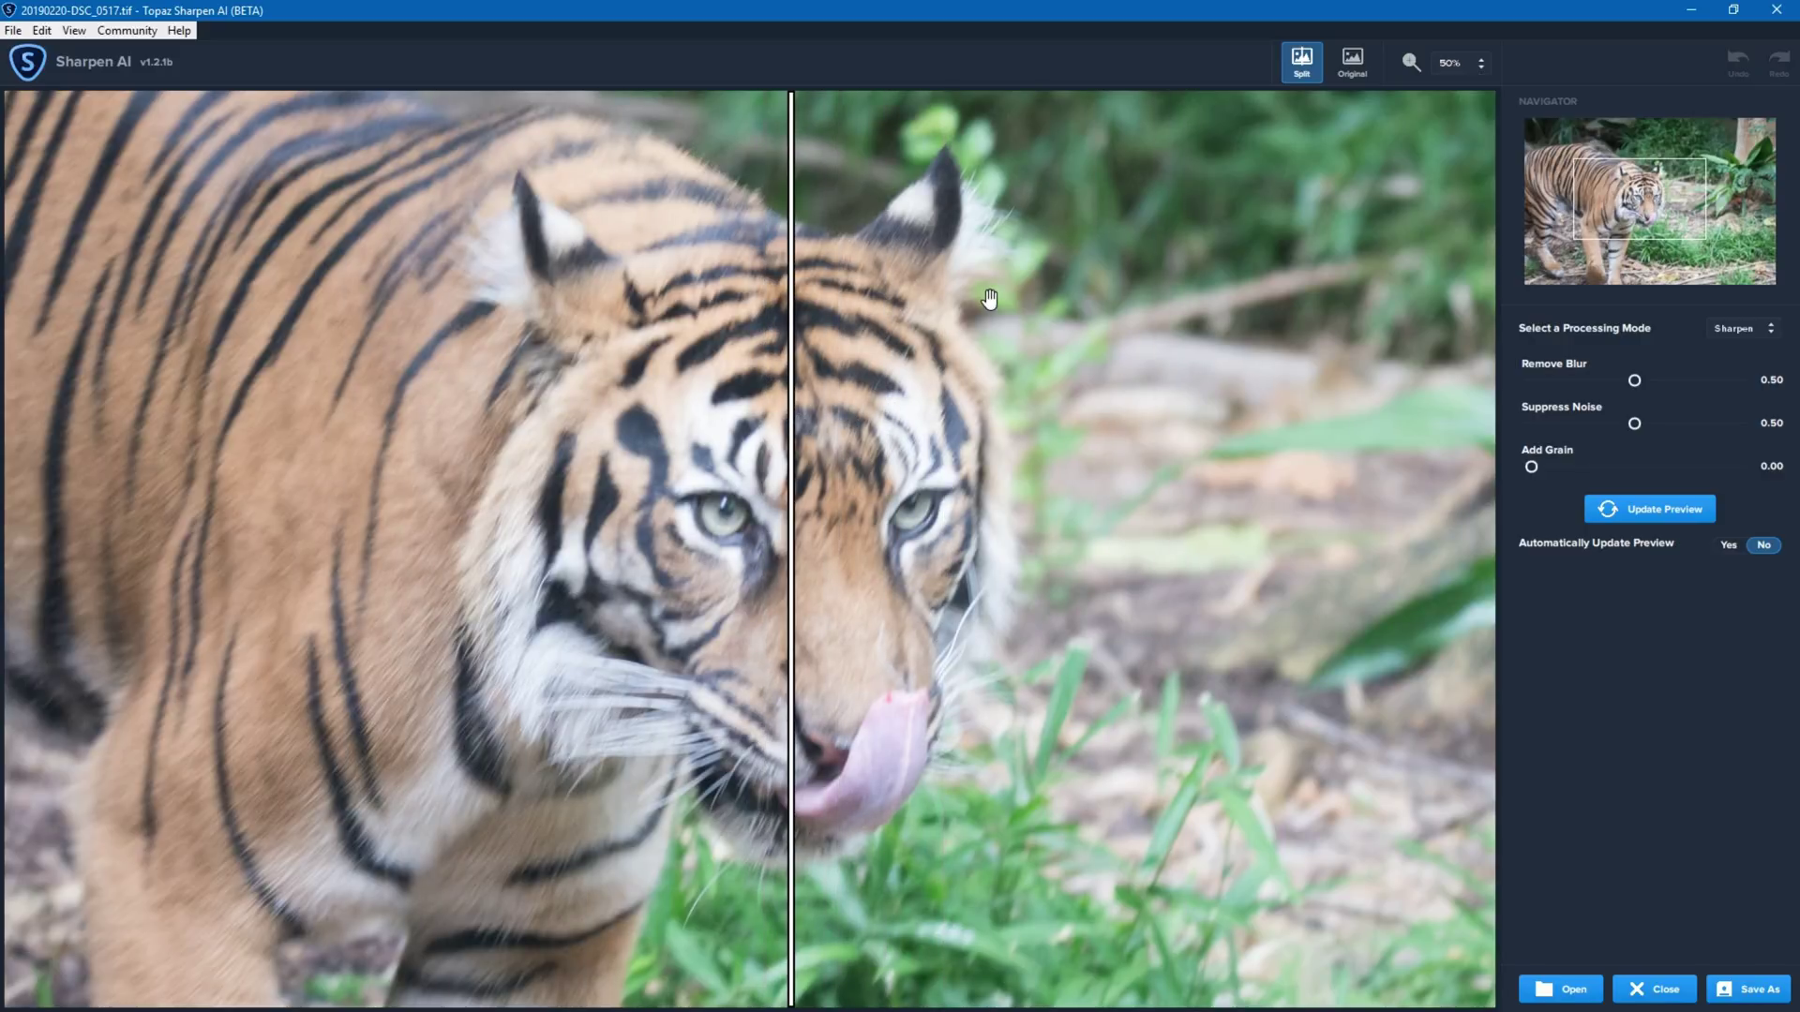
left_click(1301, 62)
left_click(1352, 62)
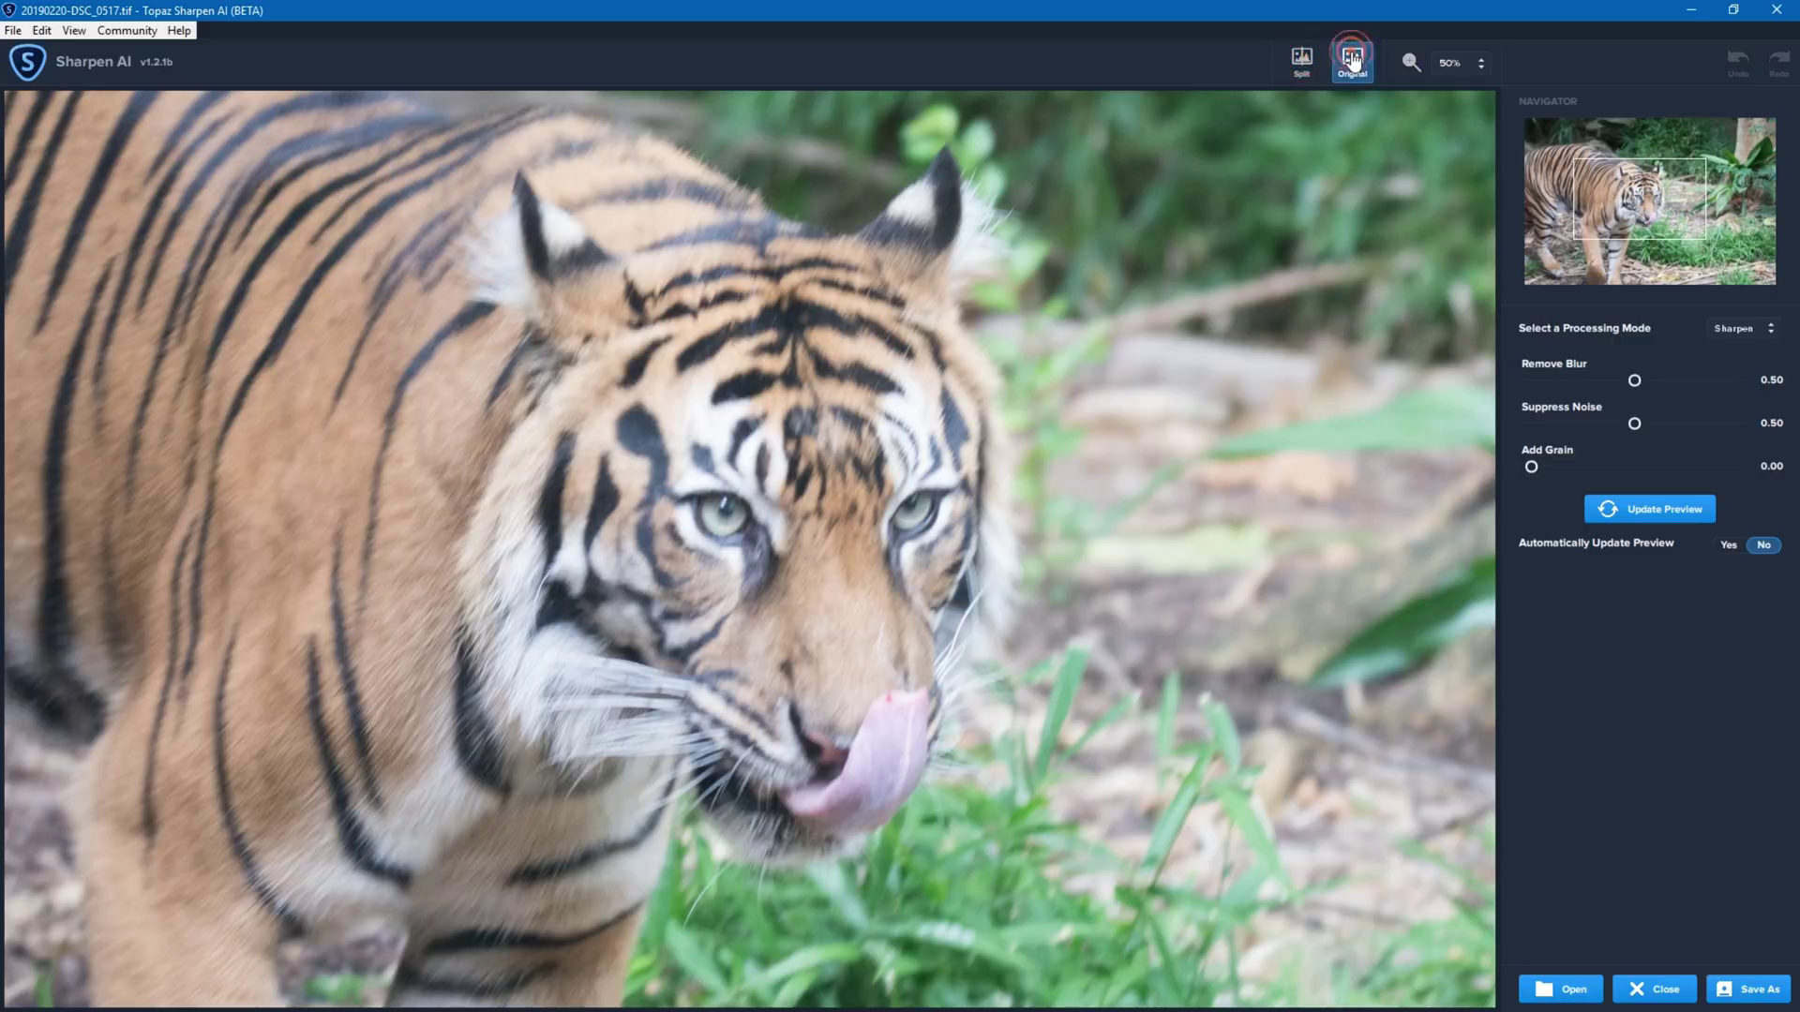
left_click(1352, 61)
left_click(1352, 62)
left_click(1474, 65)
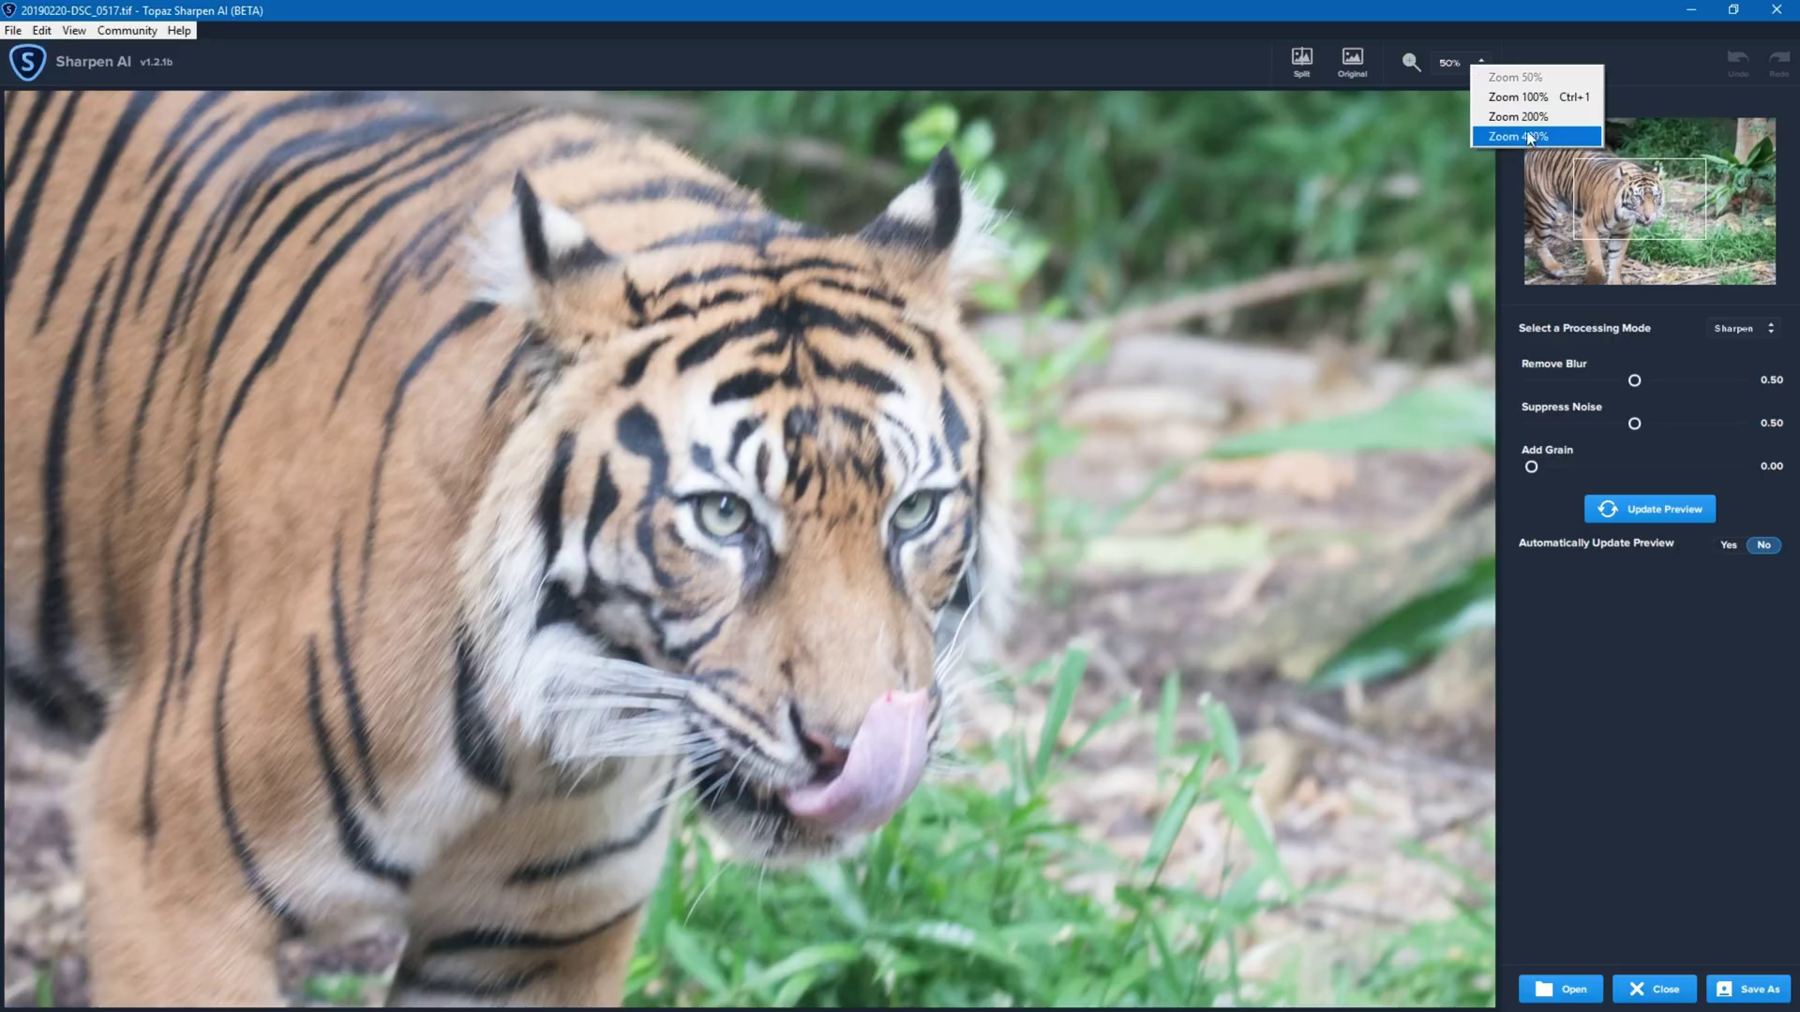
left_click(1567, 20)
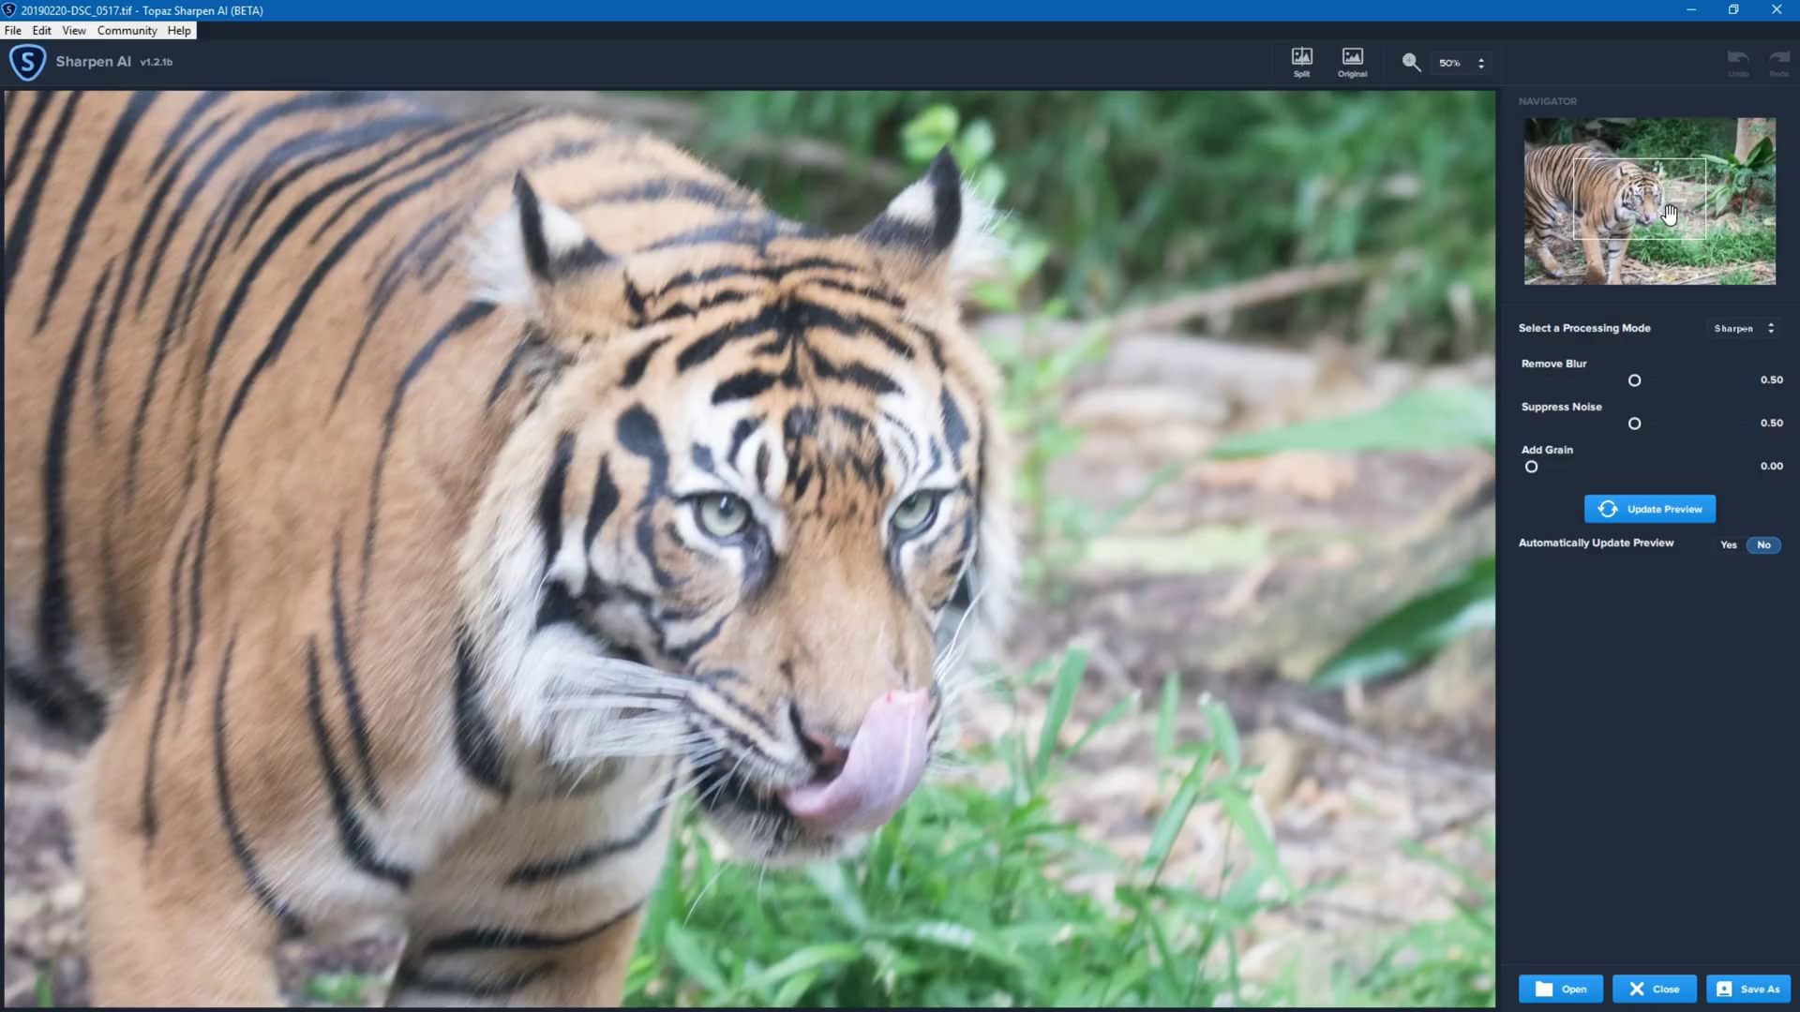
mouse_move(1670, 215)
left_mouse_down()
mouse_move(1654, 195)
mouse_move(1606, 203)
mouse_move(1691, 232)
mouse_move(1673, 263)
mouse_move(1664, 220)
left_mouse_up()
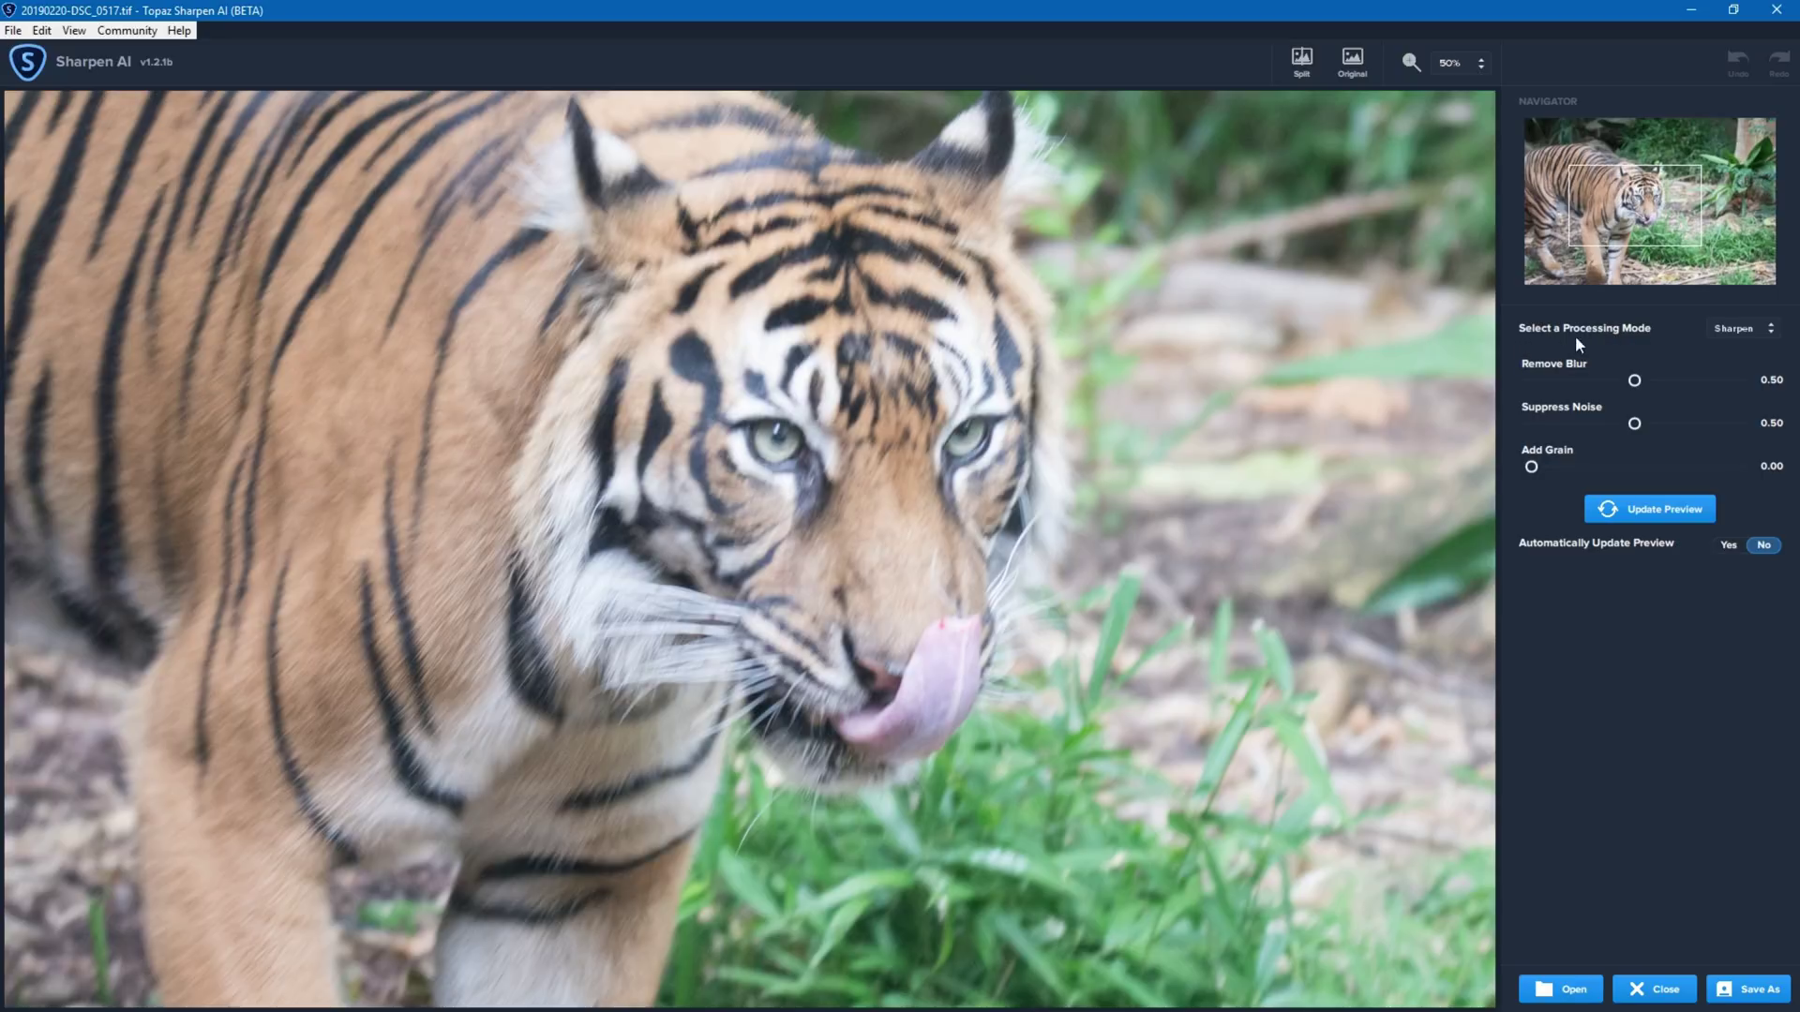
Step: Set the processing mode to Focus
left_click(1756, 329)
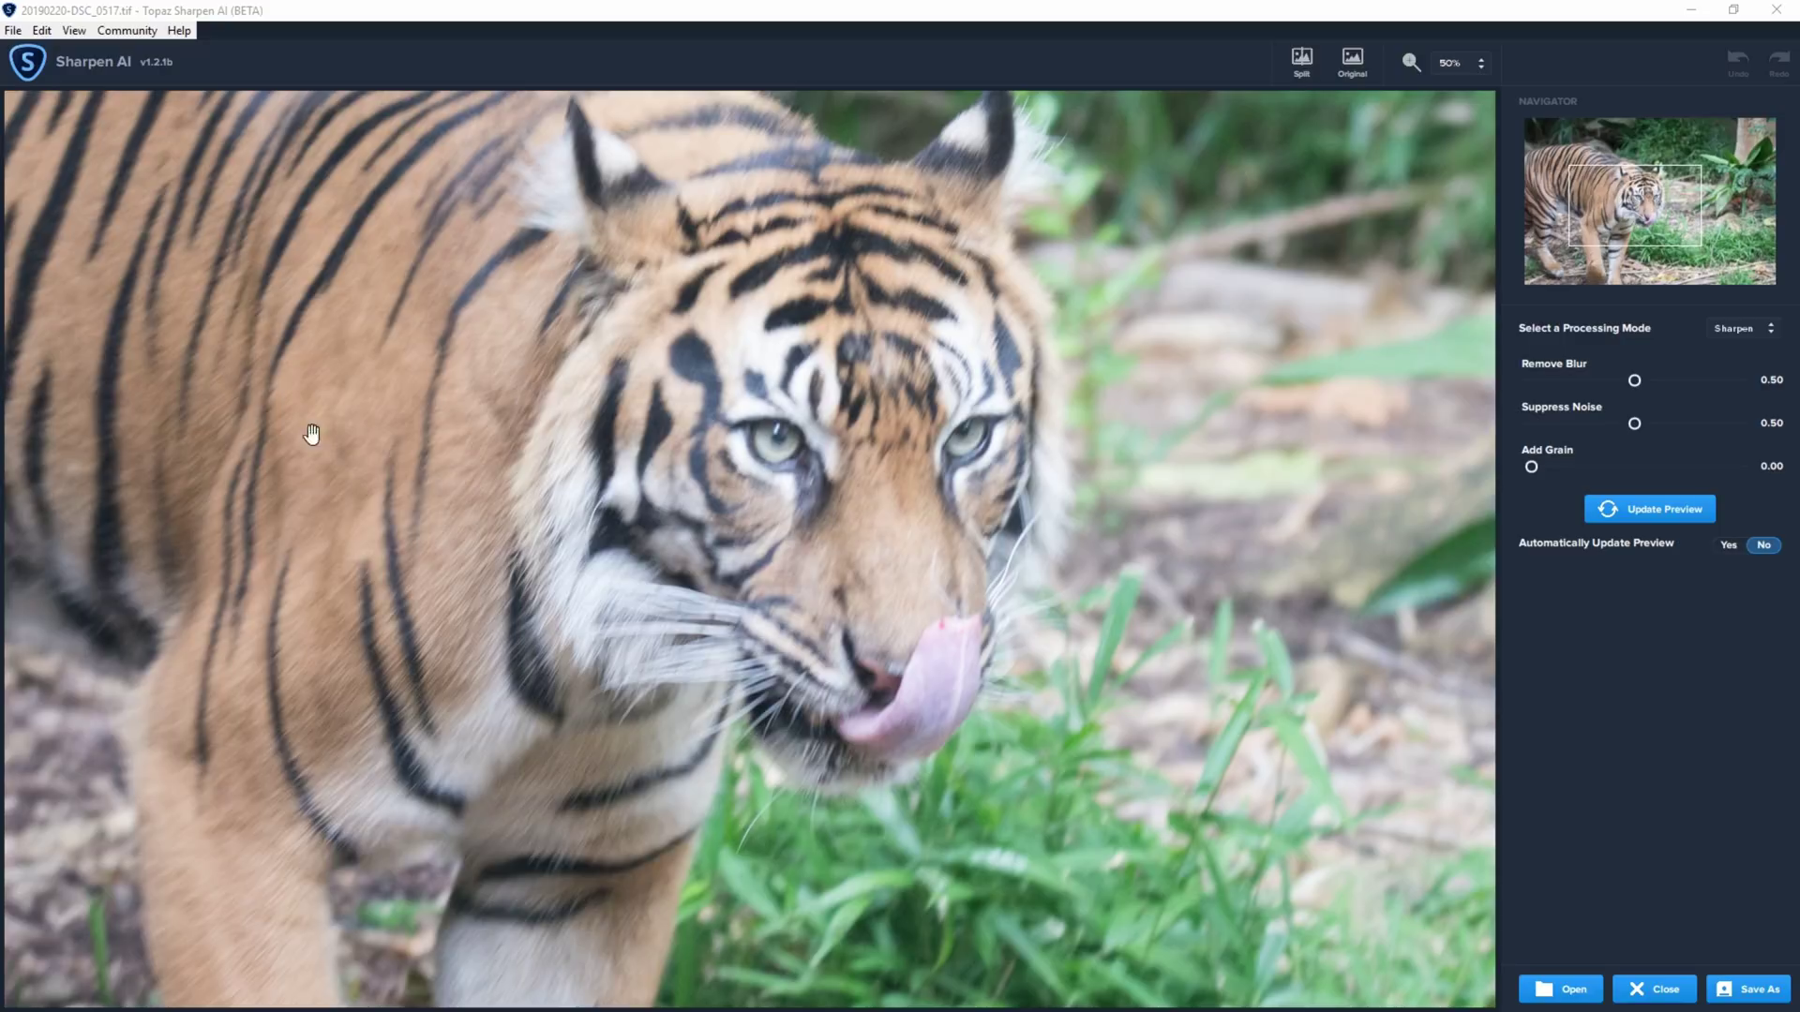
left_click(1771, 330)
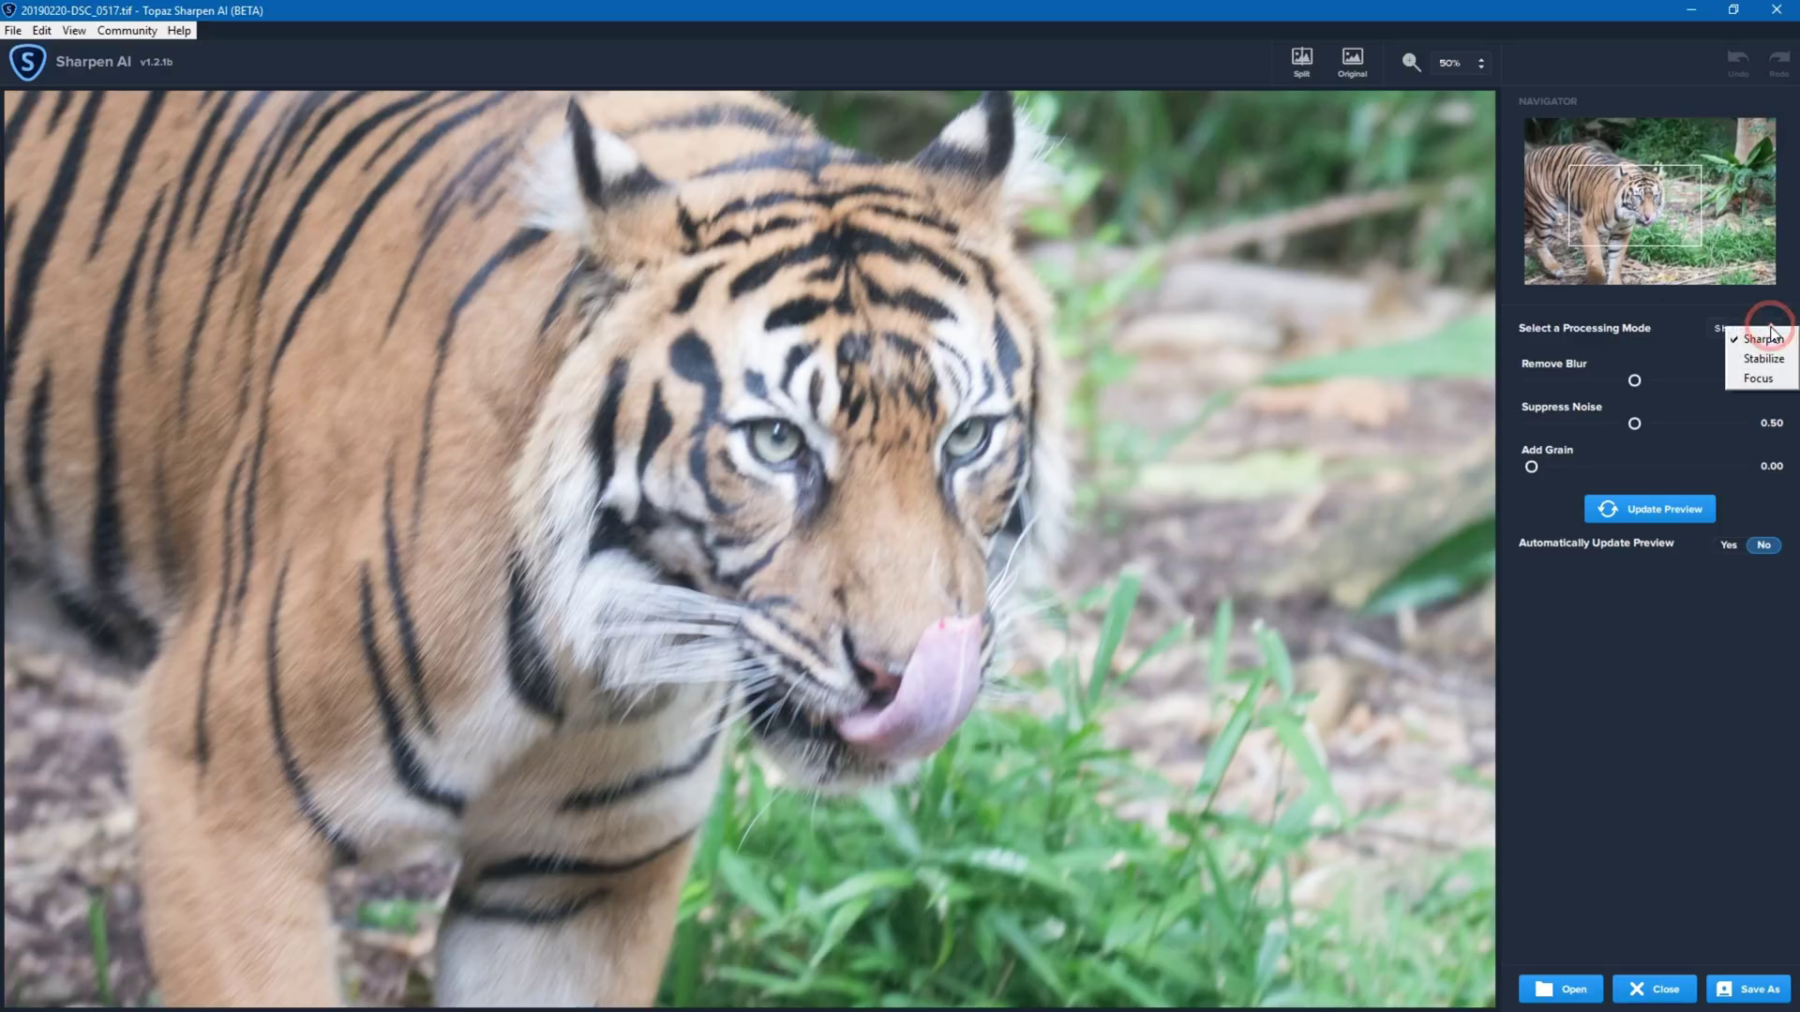
left_click(1775, 379)
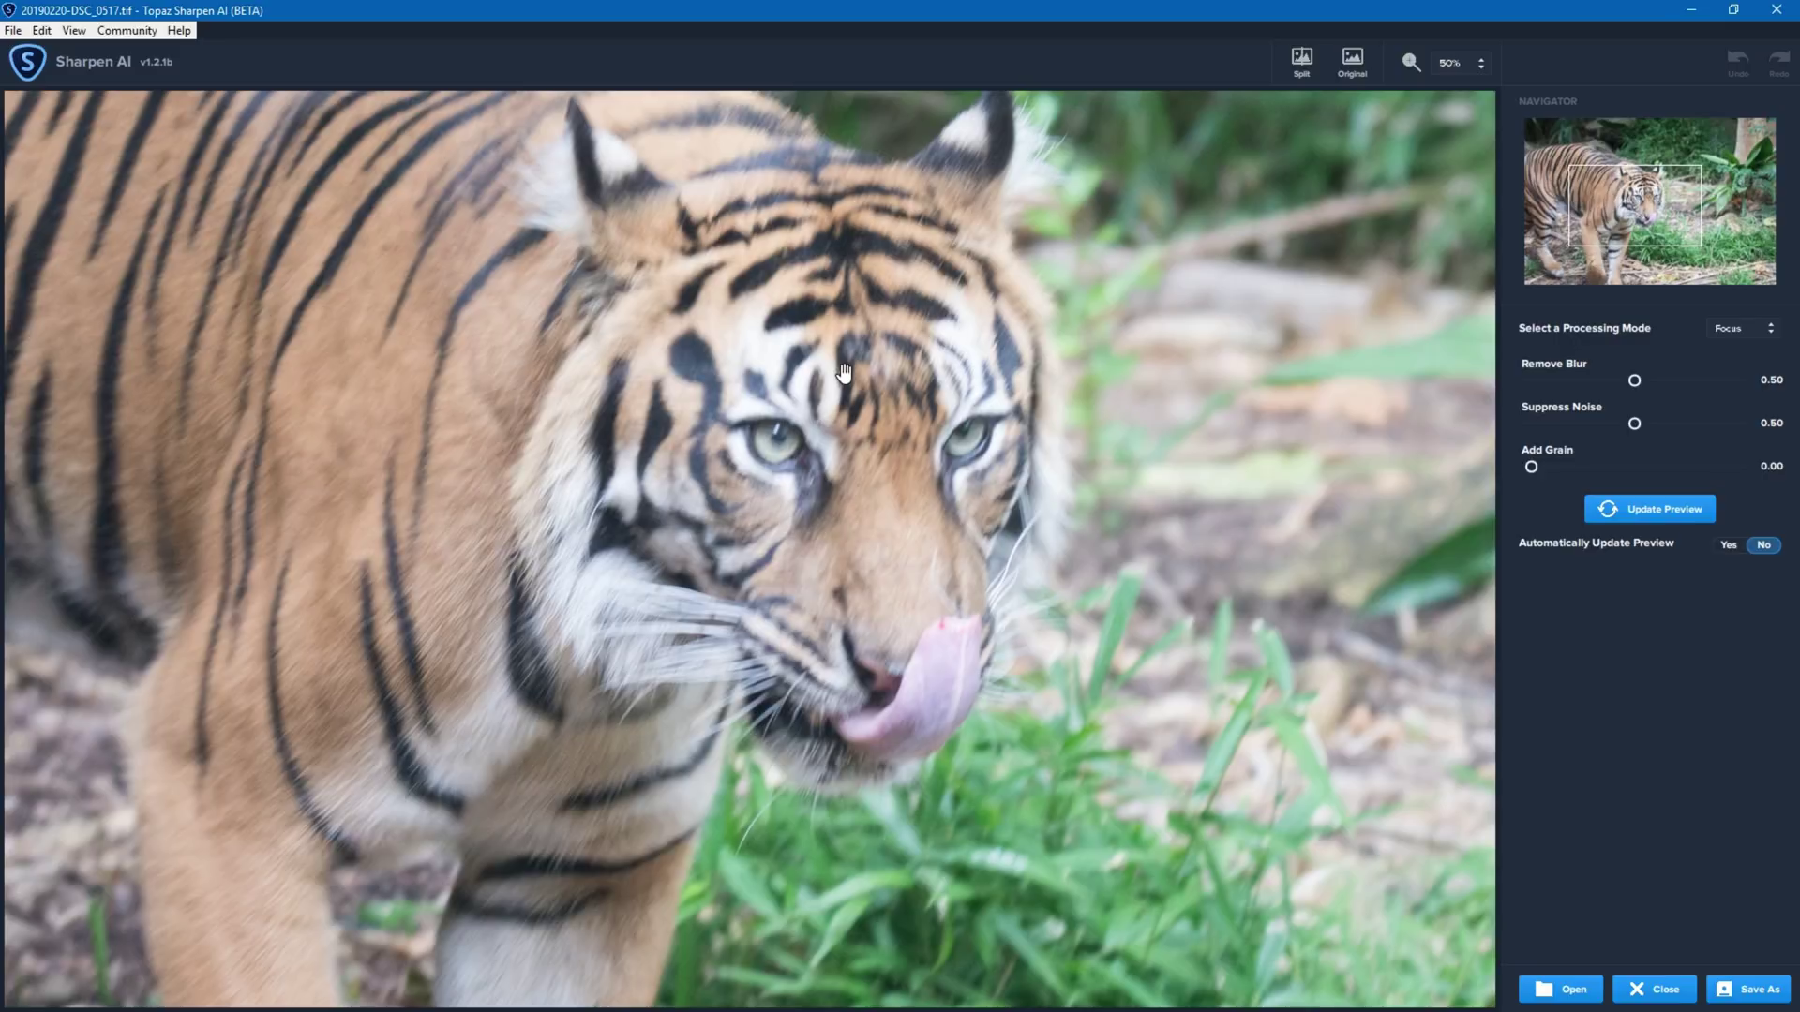
Step: Preview Stabilize mode with Remove Blur 1.00, Suppress Noise 0.70 and Add Grain 0.13, and compare it with the original in split view
left_click(1750, 324)
left_click(1730, 328)
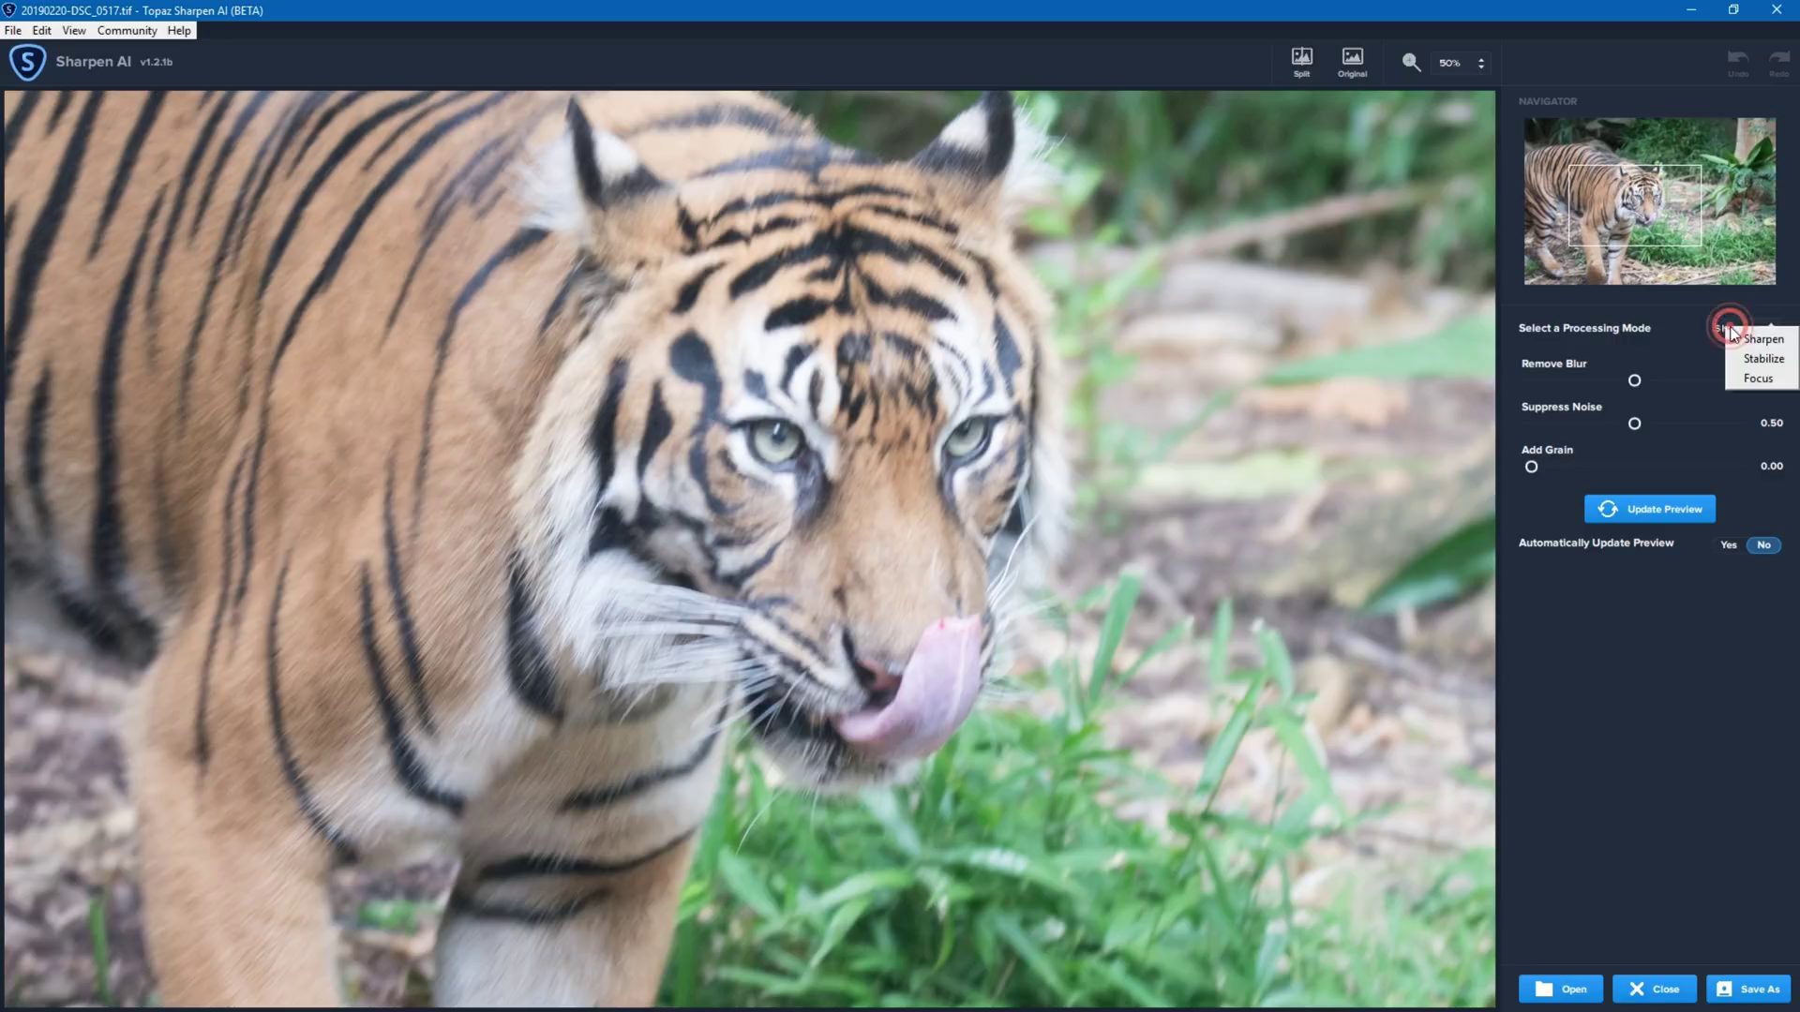
left_click(1780, 361)
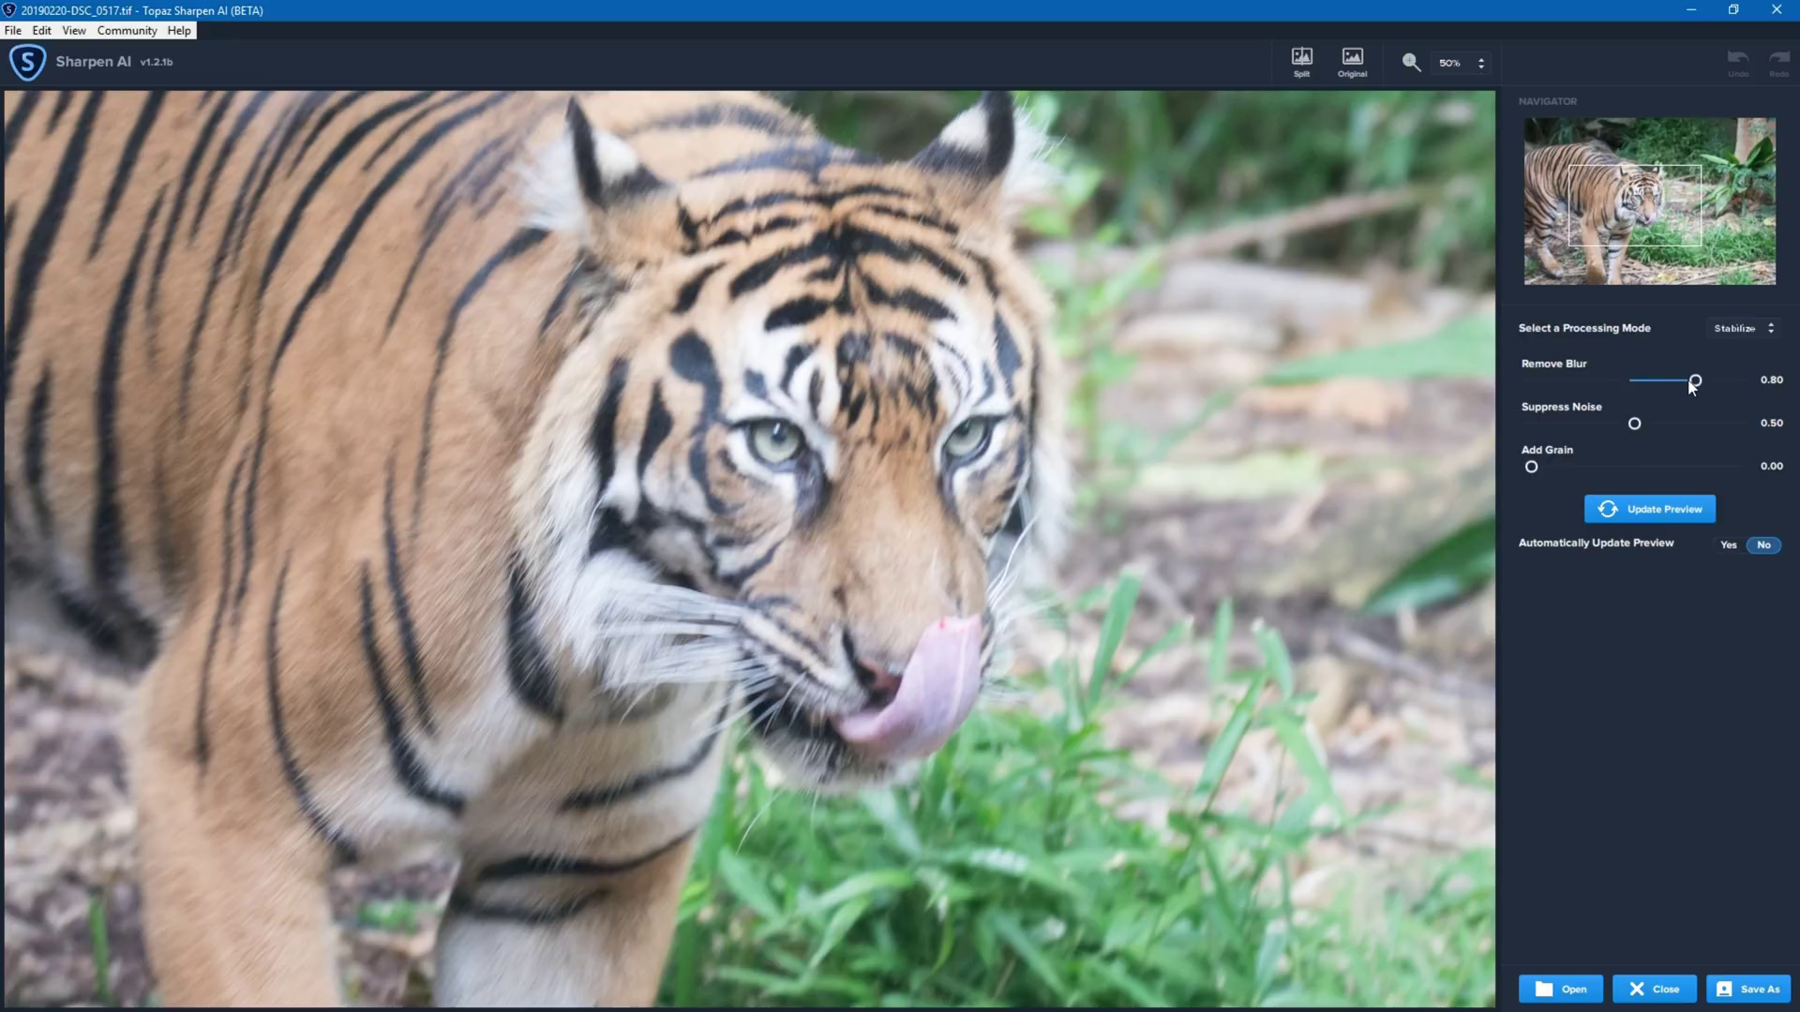
left_click_drag(1713, 386, 1744, 382)
mouse_move(1531, 468)
left_mouse_down()
mouse_move(1612, 469)
mouse_move(1561, 468)
left_mouse_up()
left_click(1664, 514)
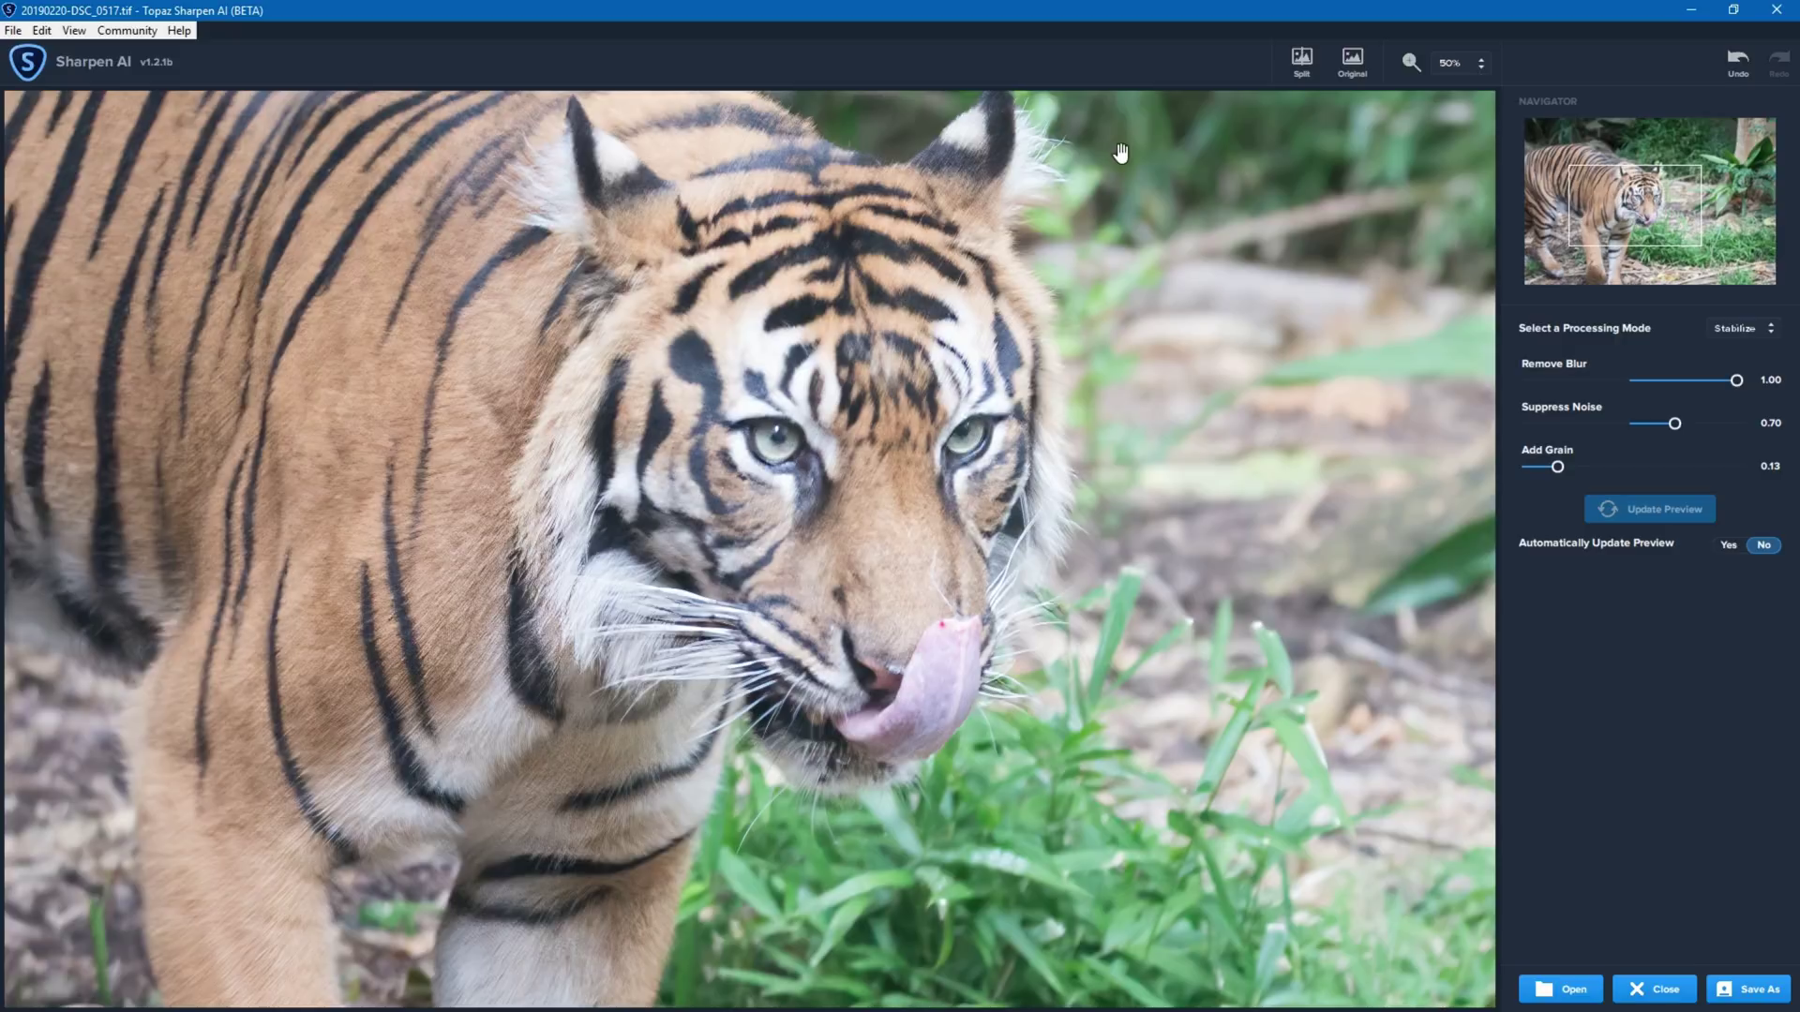
left_click(1302, 63)
left_click_drag(755, 240, 345, 408)
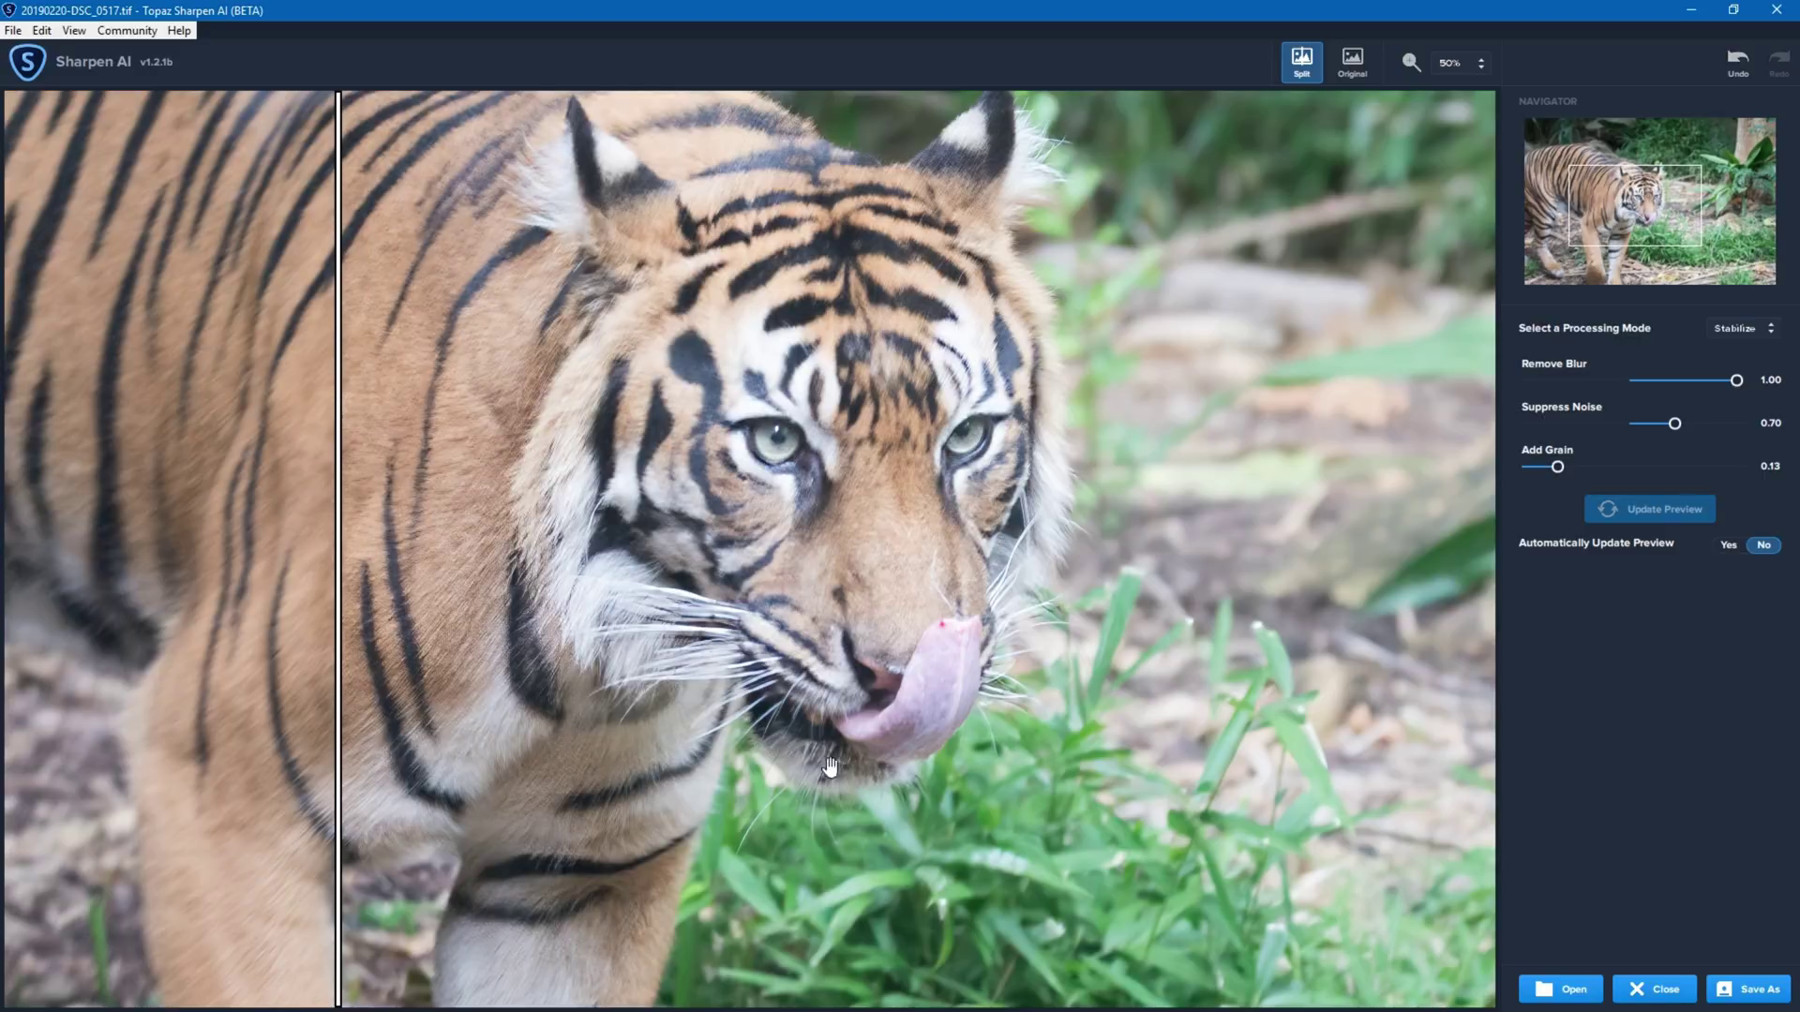
Step: Set Remove Blur to 0.80, update the preview keeping Stabilize mode, and compare the result across the split line
left_click_drag(1737, 382, 1726, 387)
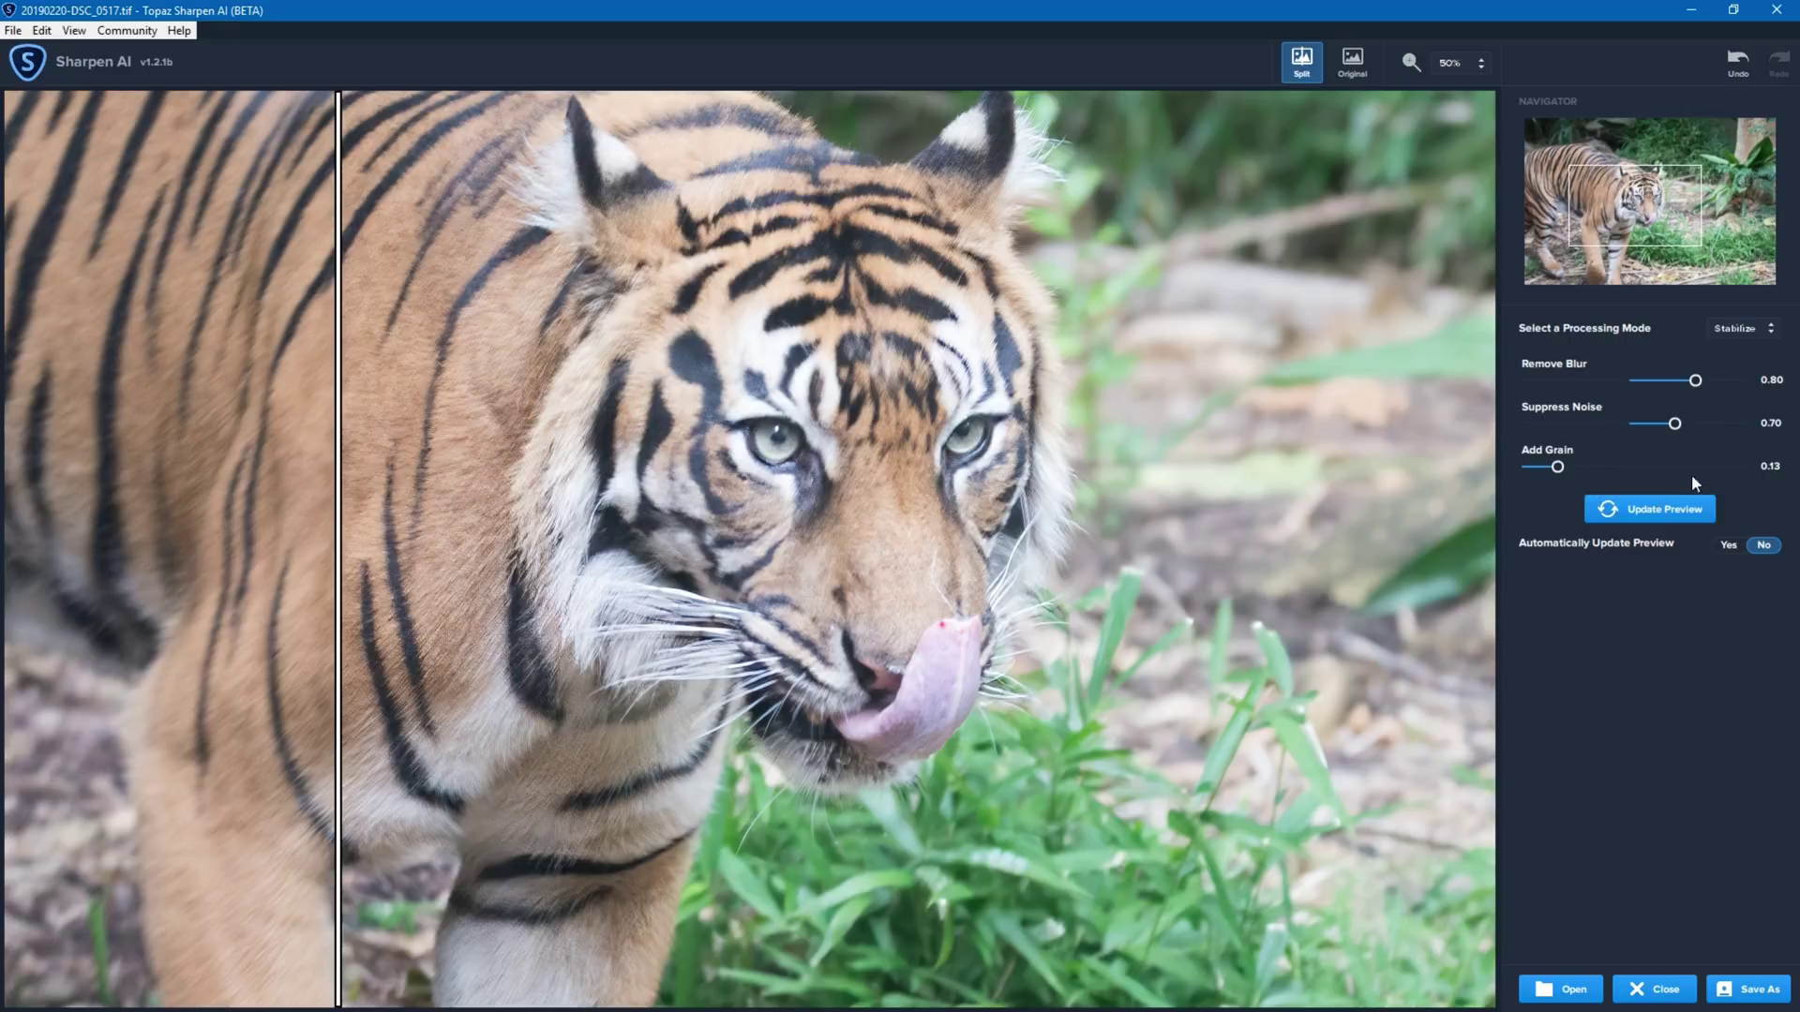
left_click(1692, 523)
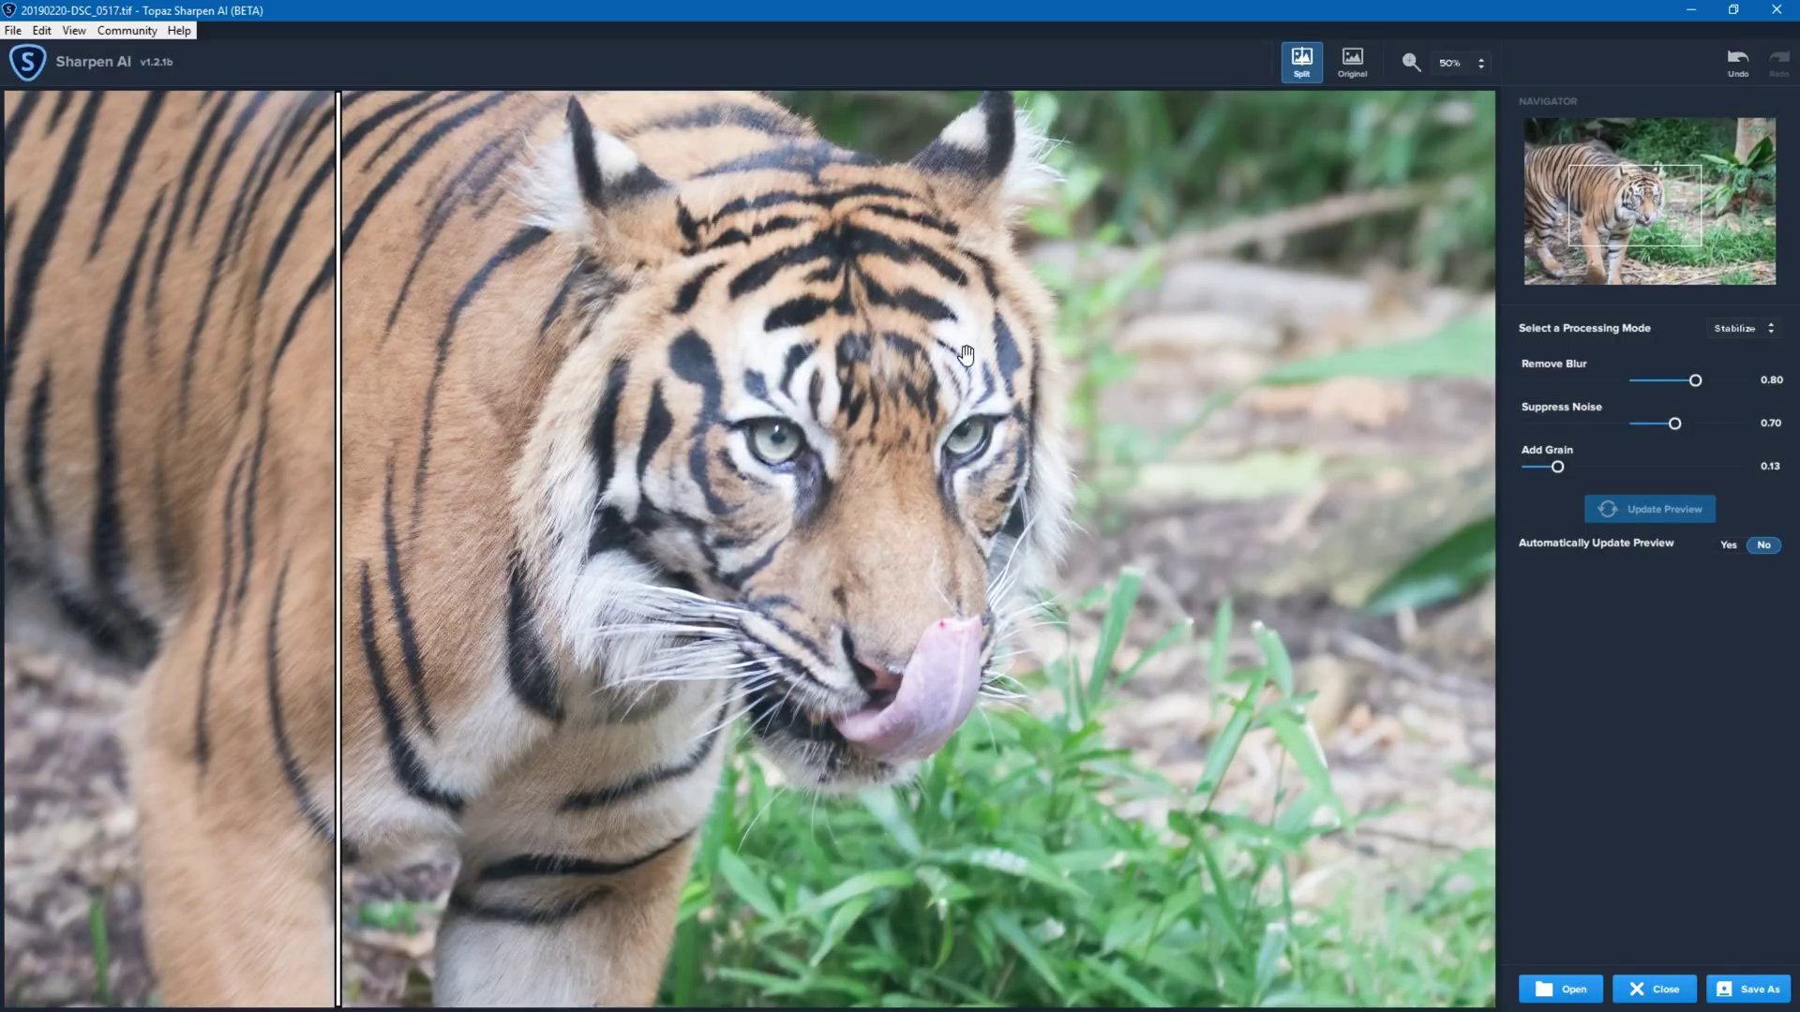
left_click(1758, 329)
left_click(1768, 361)
left_click_drag(335, 367, 488, 423)
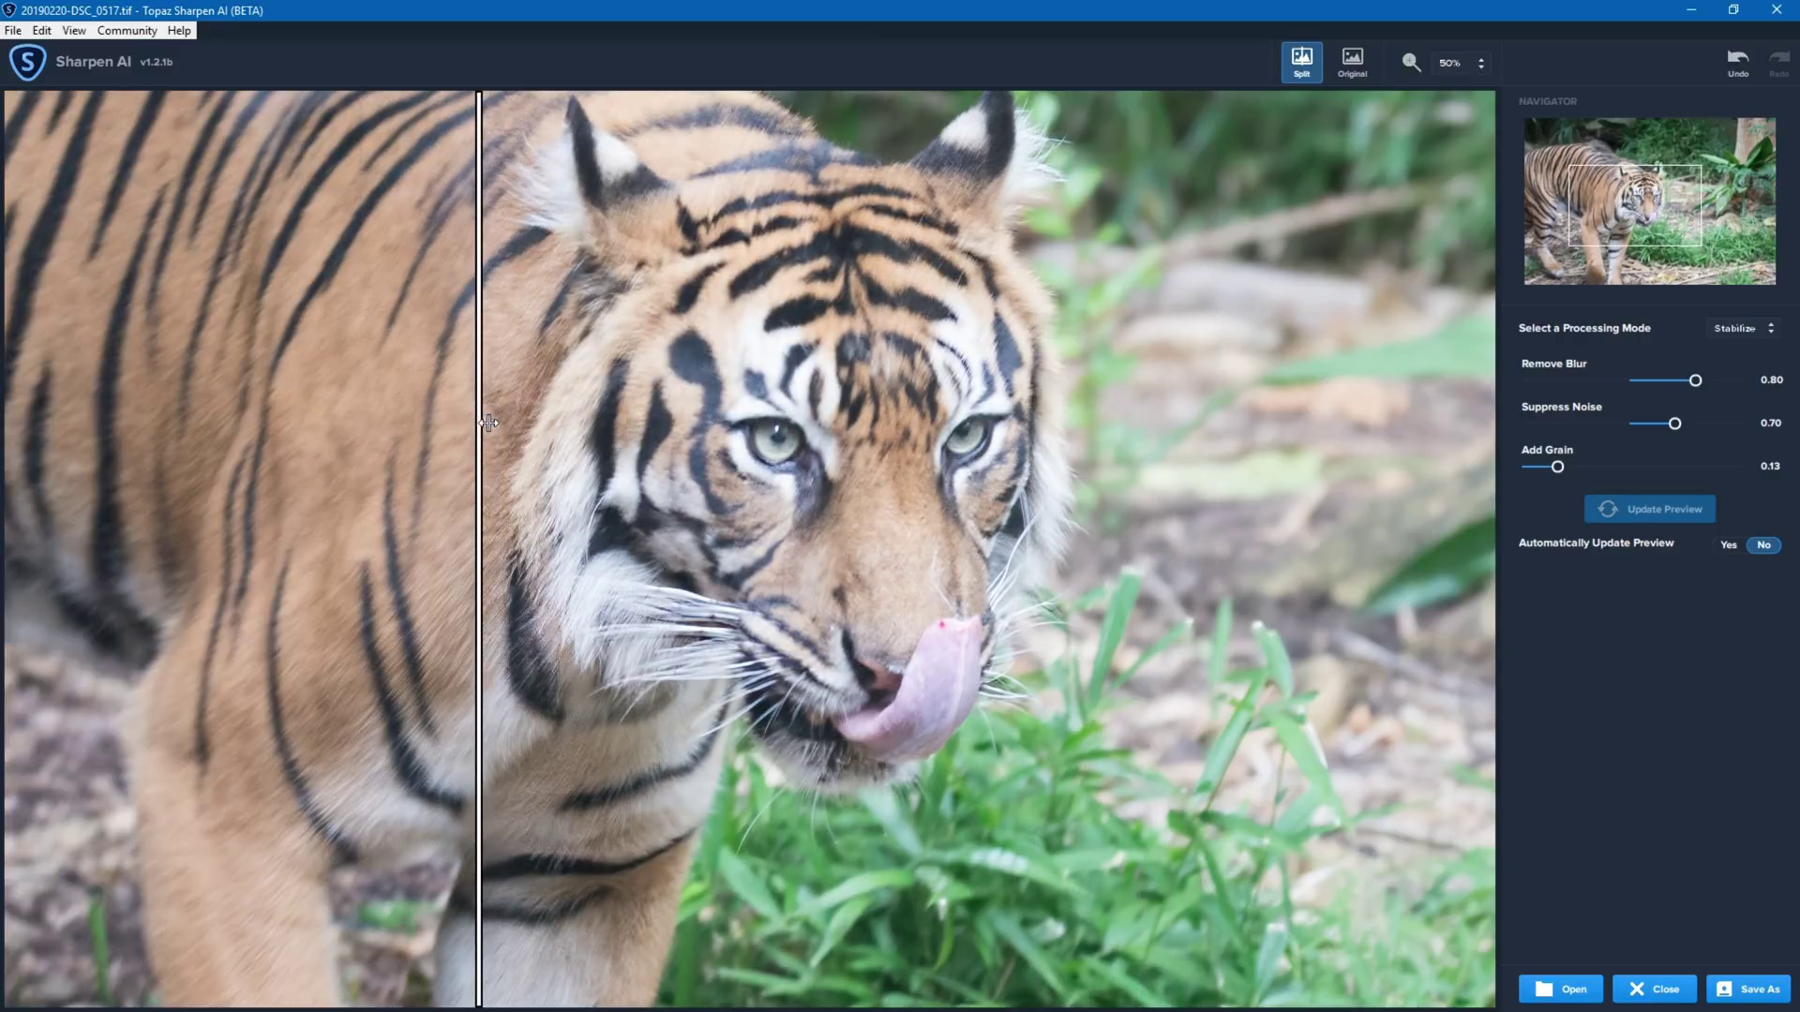
Step: Save the processed photo as the TIF file 20190220-DSC_0517-sharpen-stabilize.tif with LZW compression, 16-bit depth and the sRGB profile
left_click(1749, 993)
left_click(1751, 994)
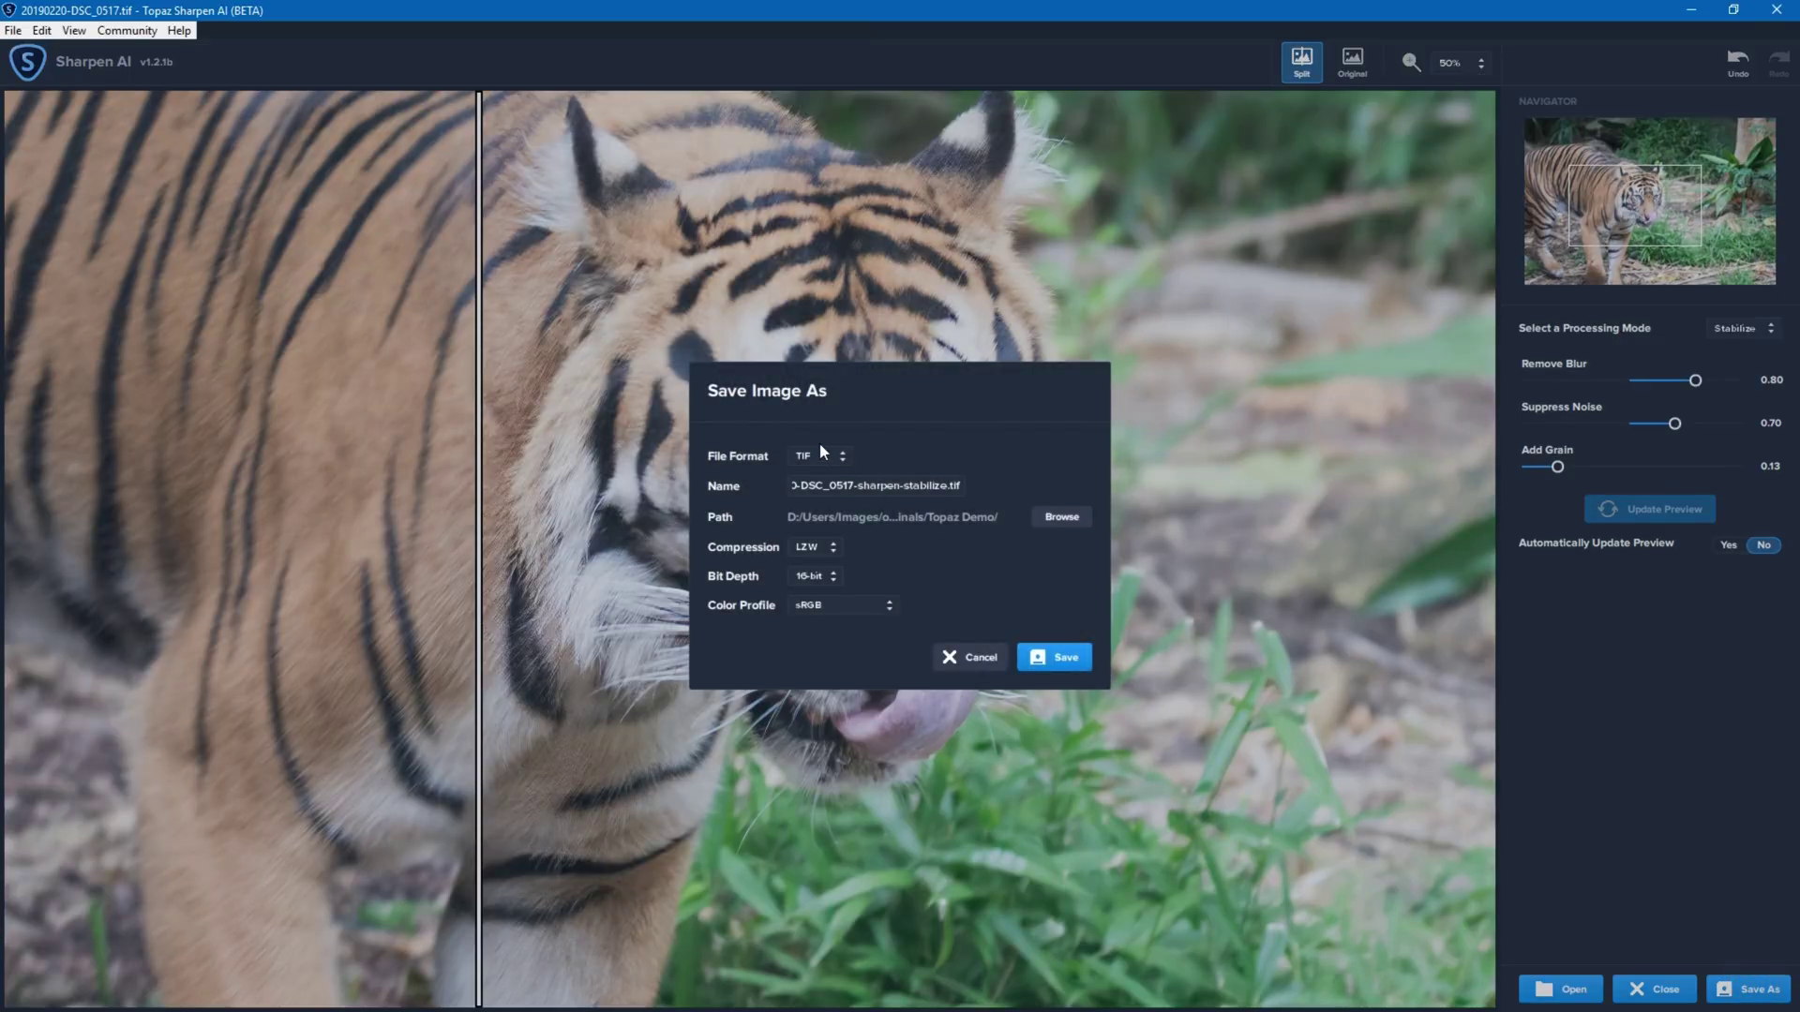
left_click(856, 388)
triple_click(873, 485)
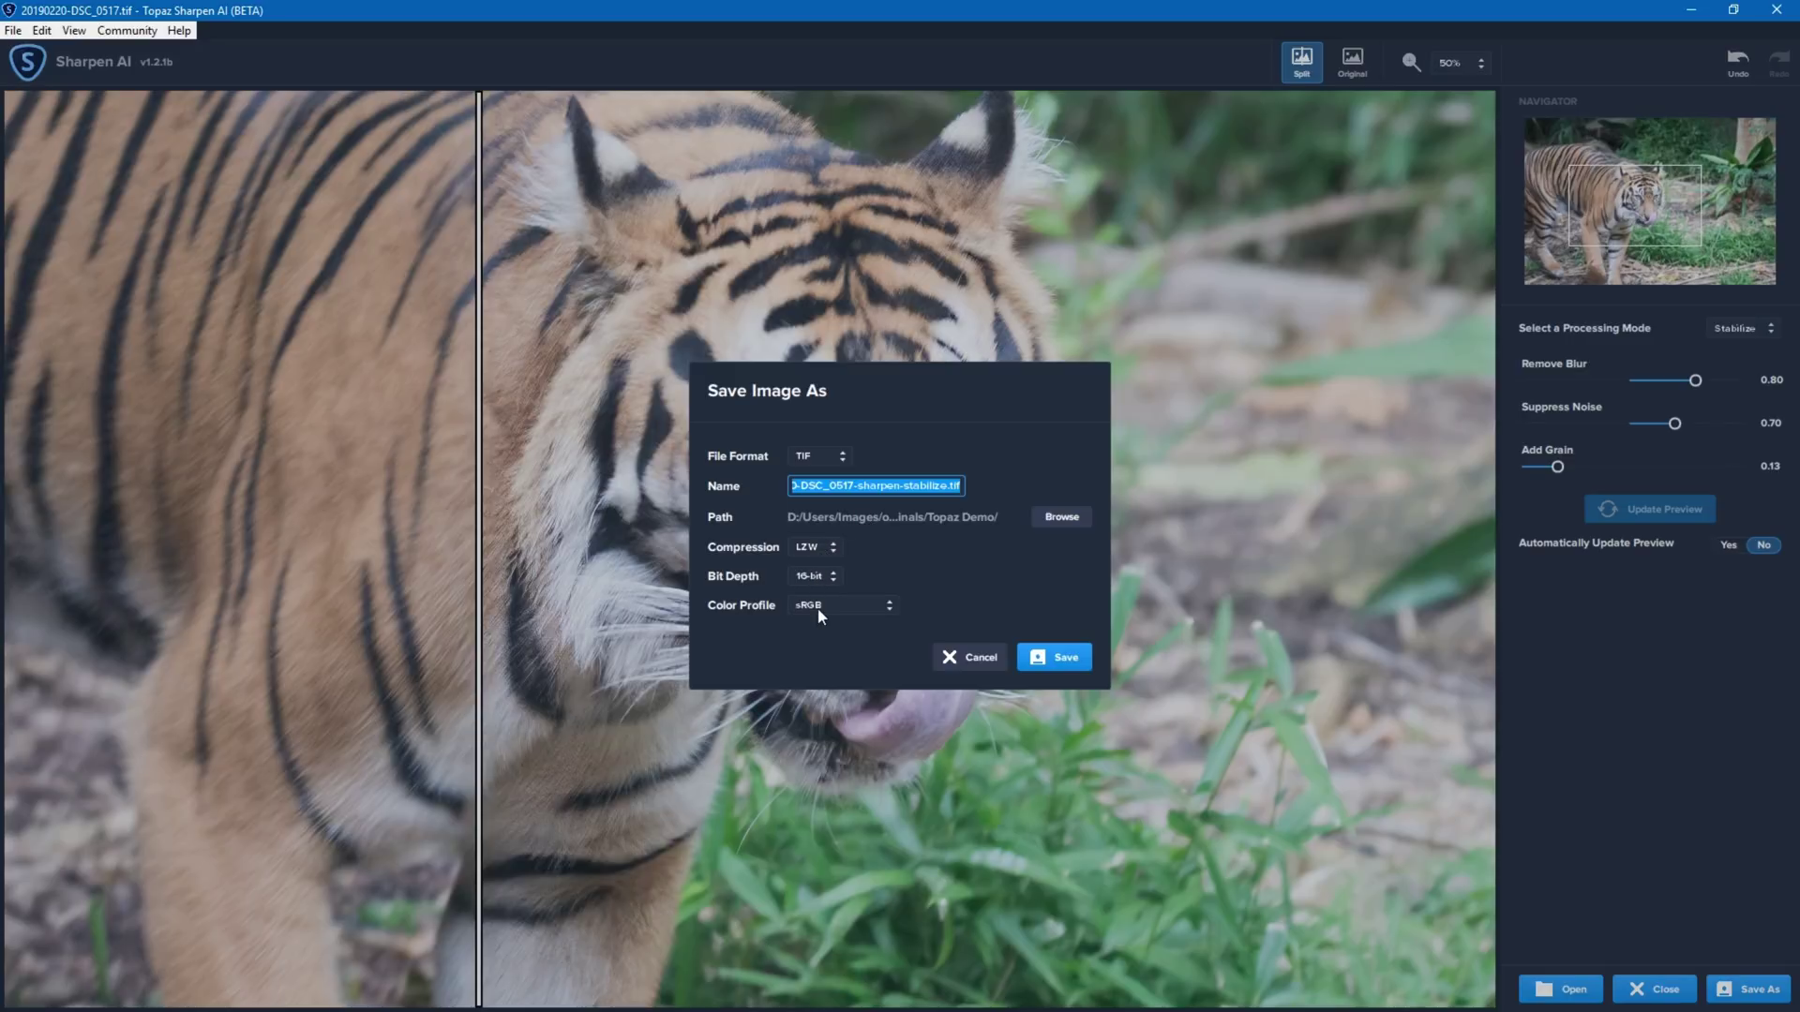
left_click(1059, 663)
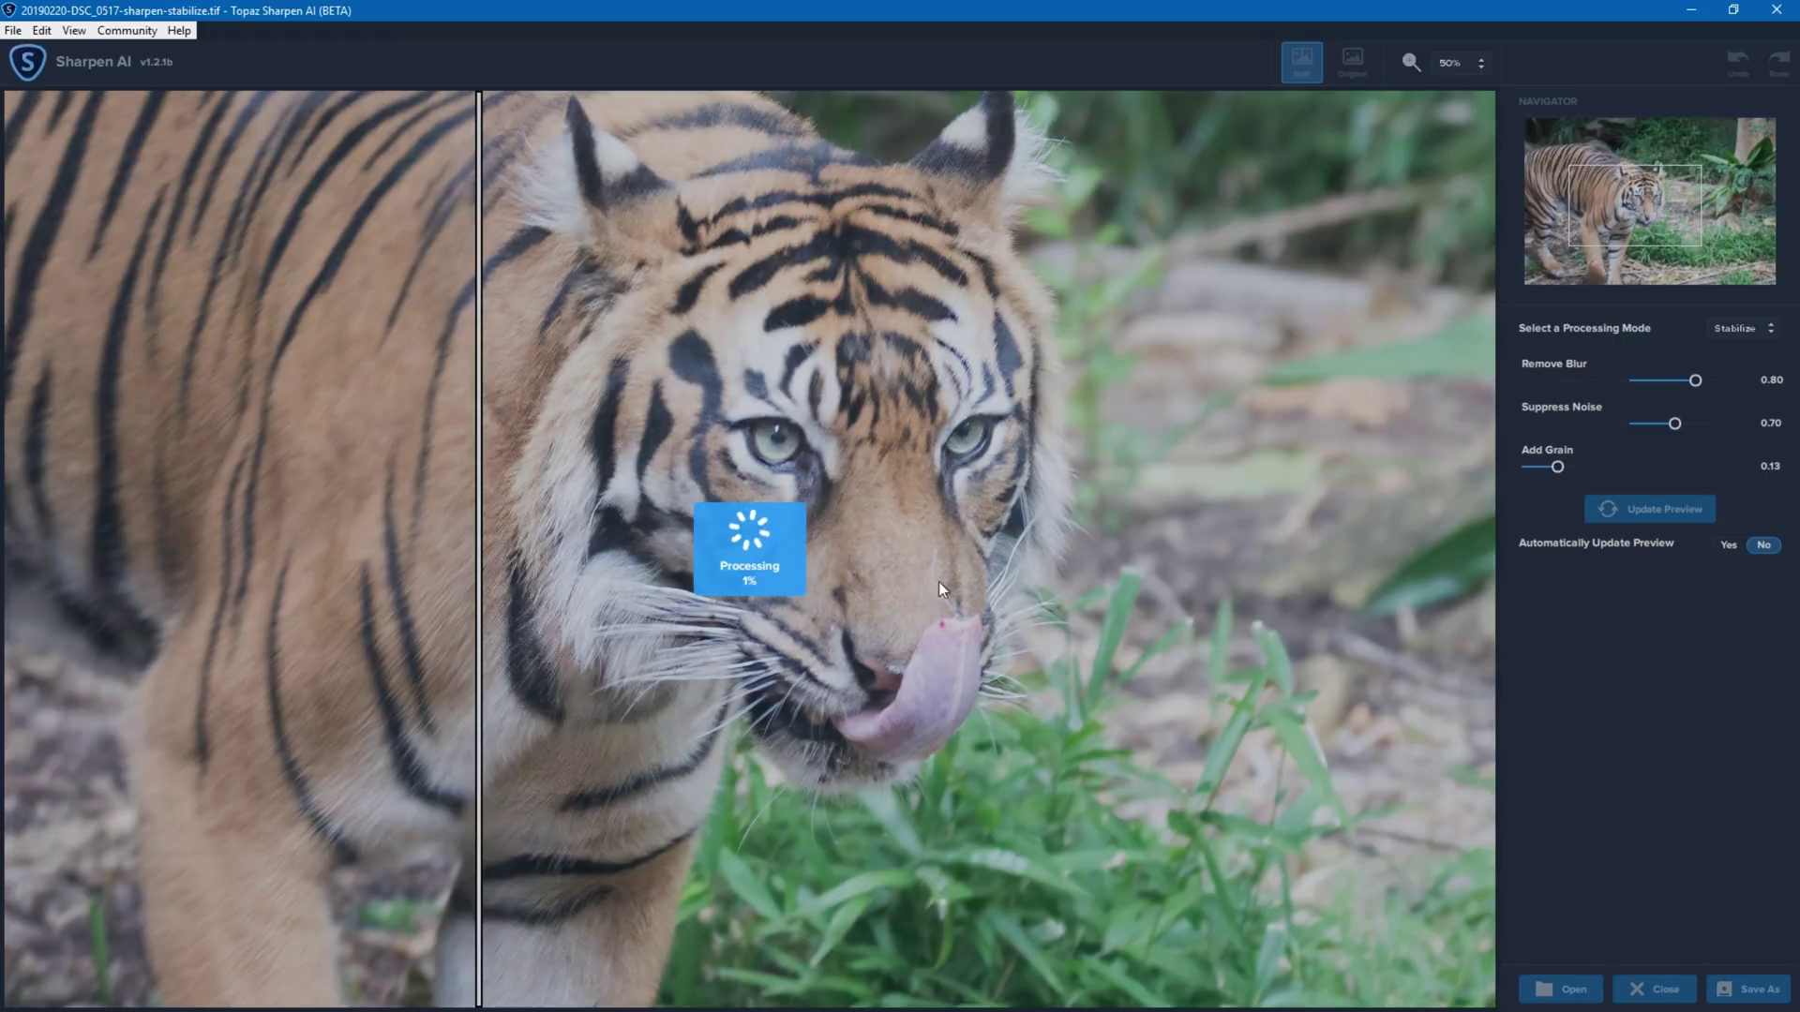
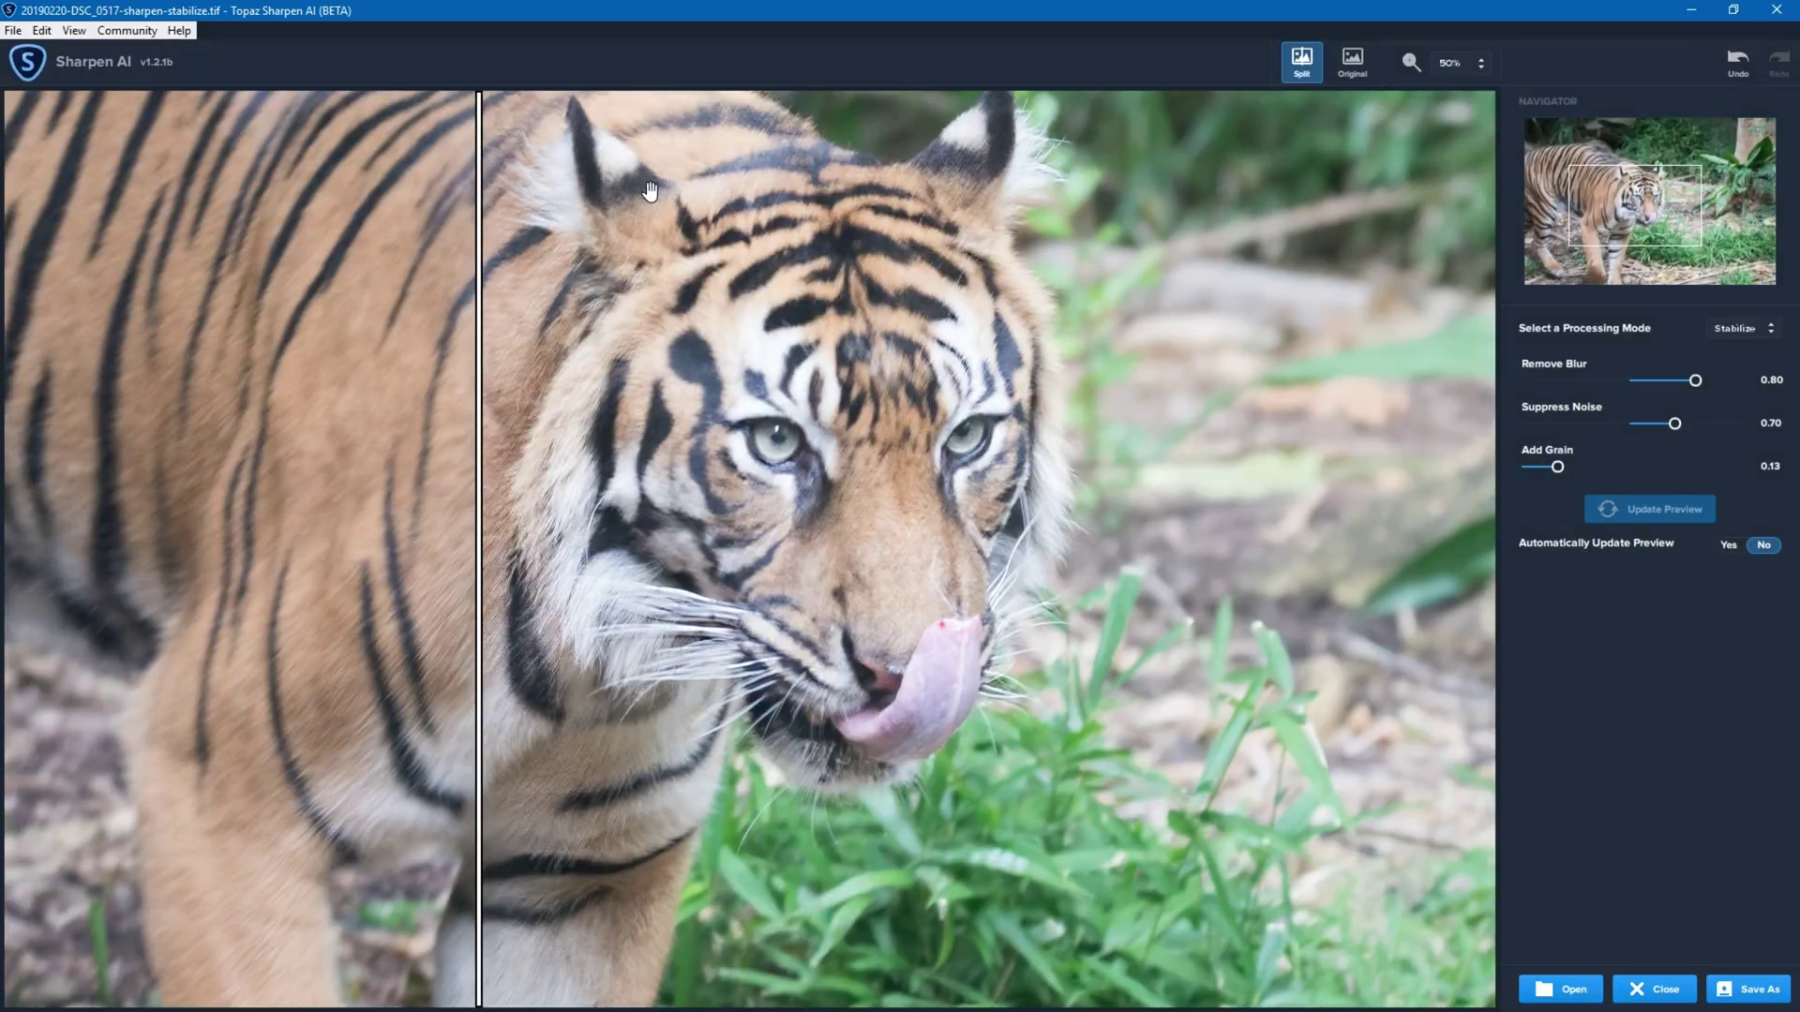
Step: Set the allowed graphics memory consumption to High in the application preferences
left_click(13, 30)
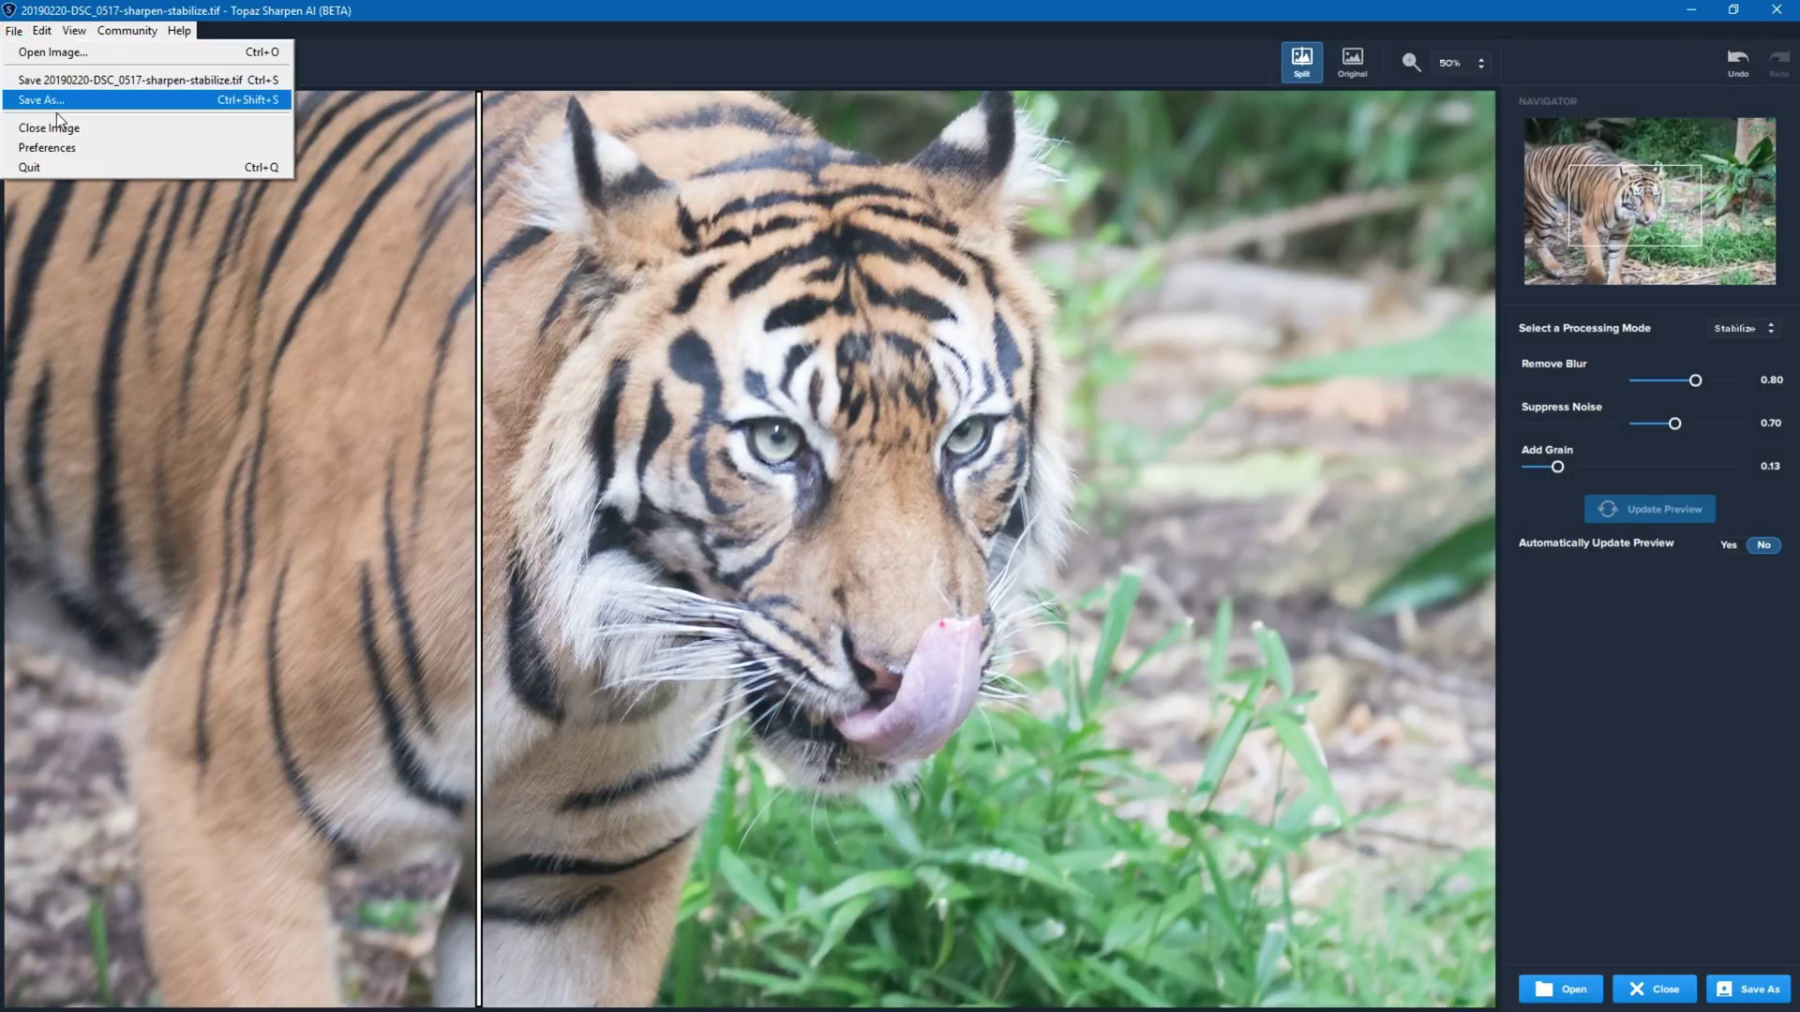
left_click(65, 145)
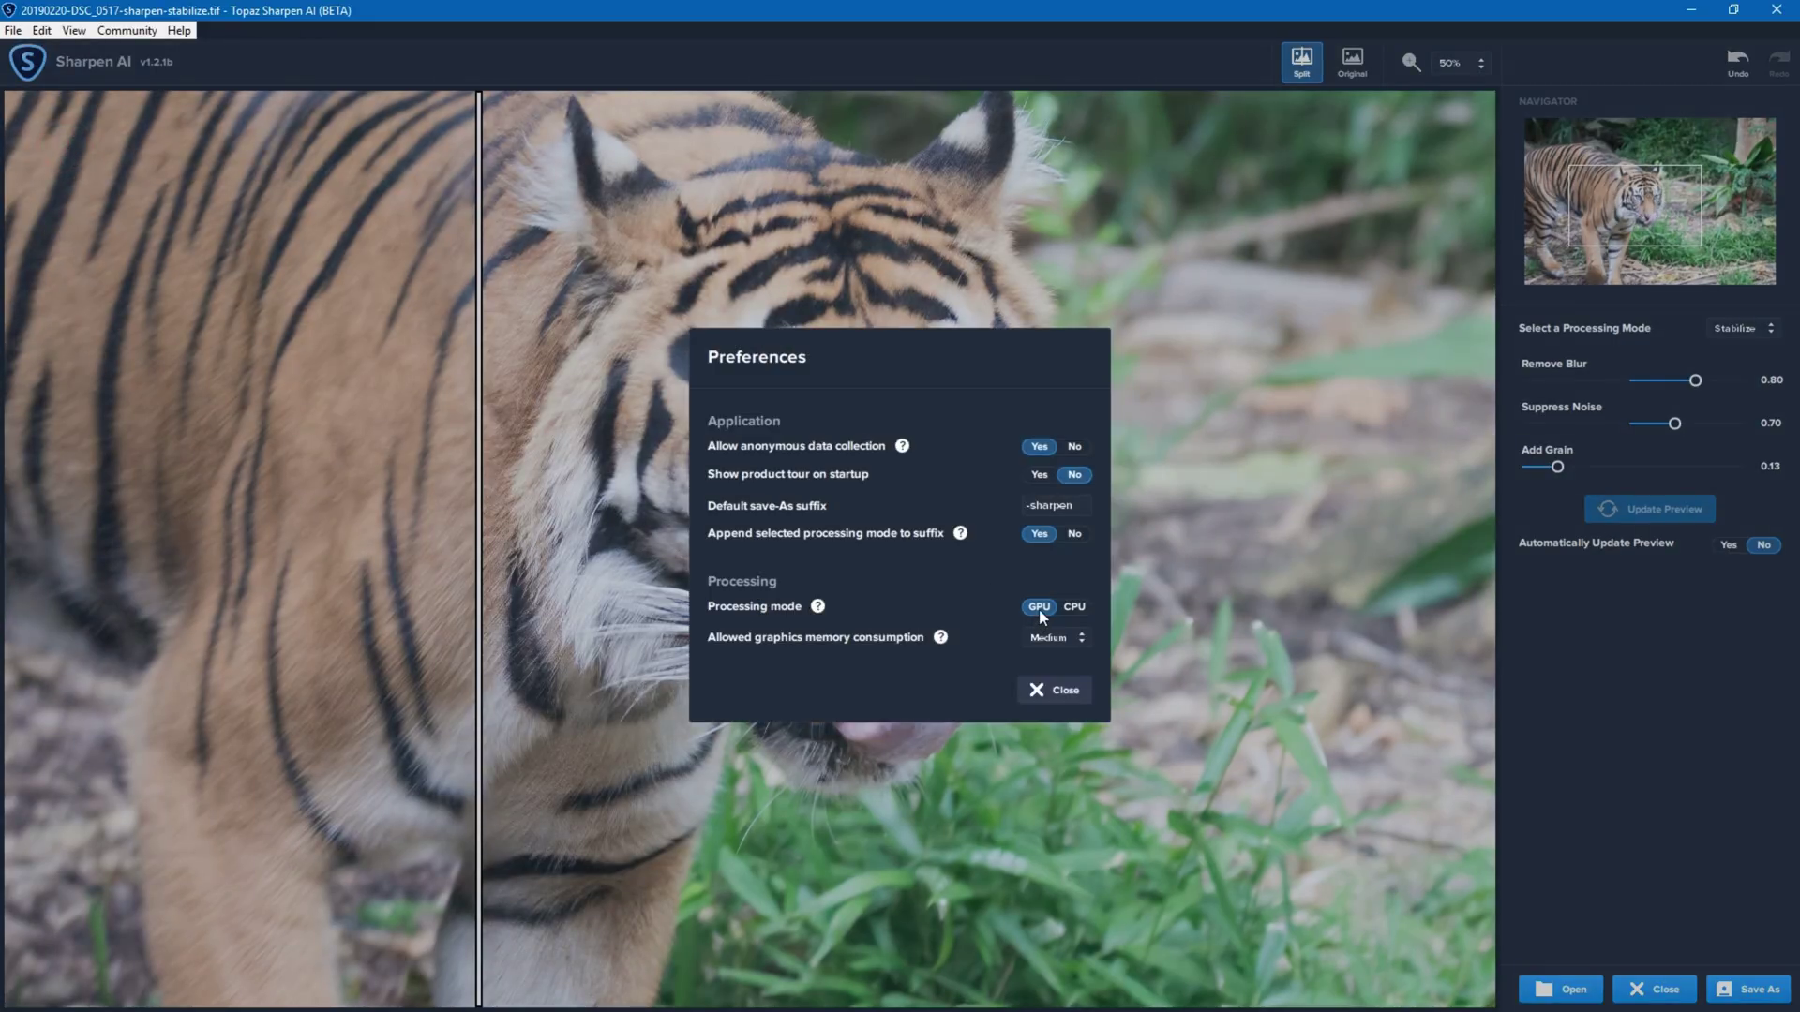
left_click(1060, 641)
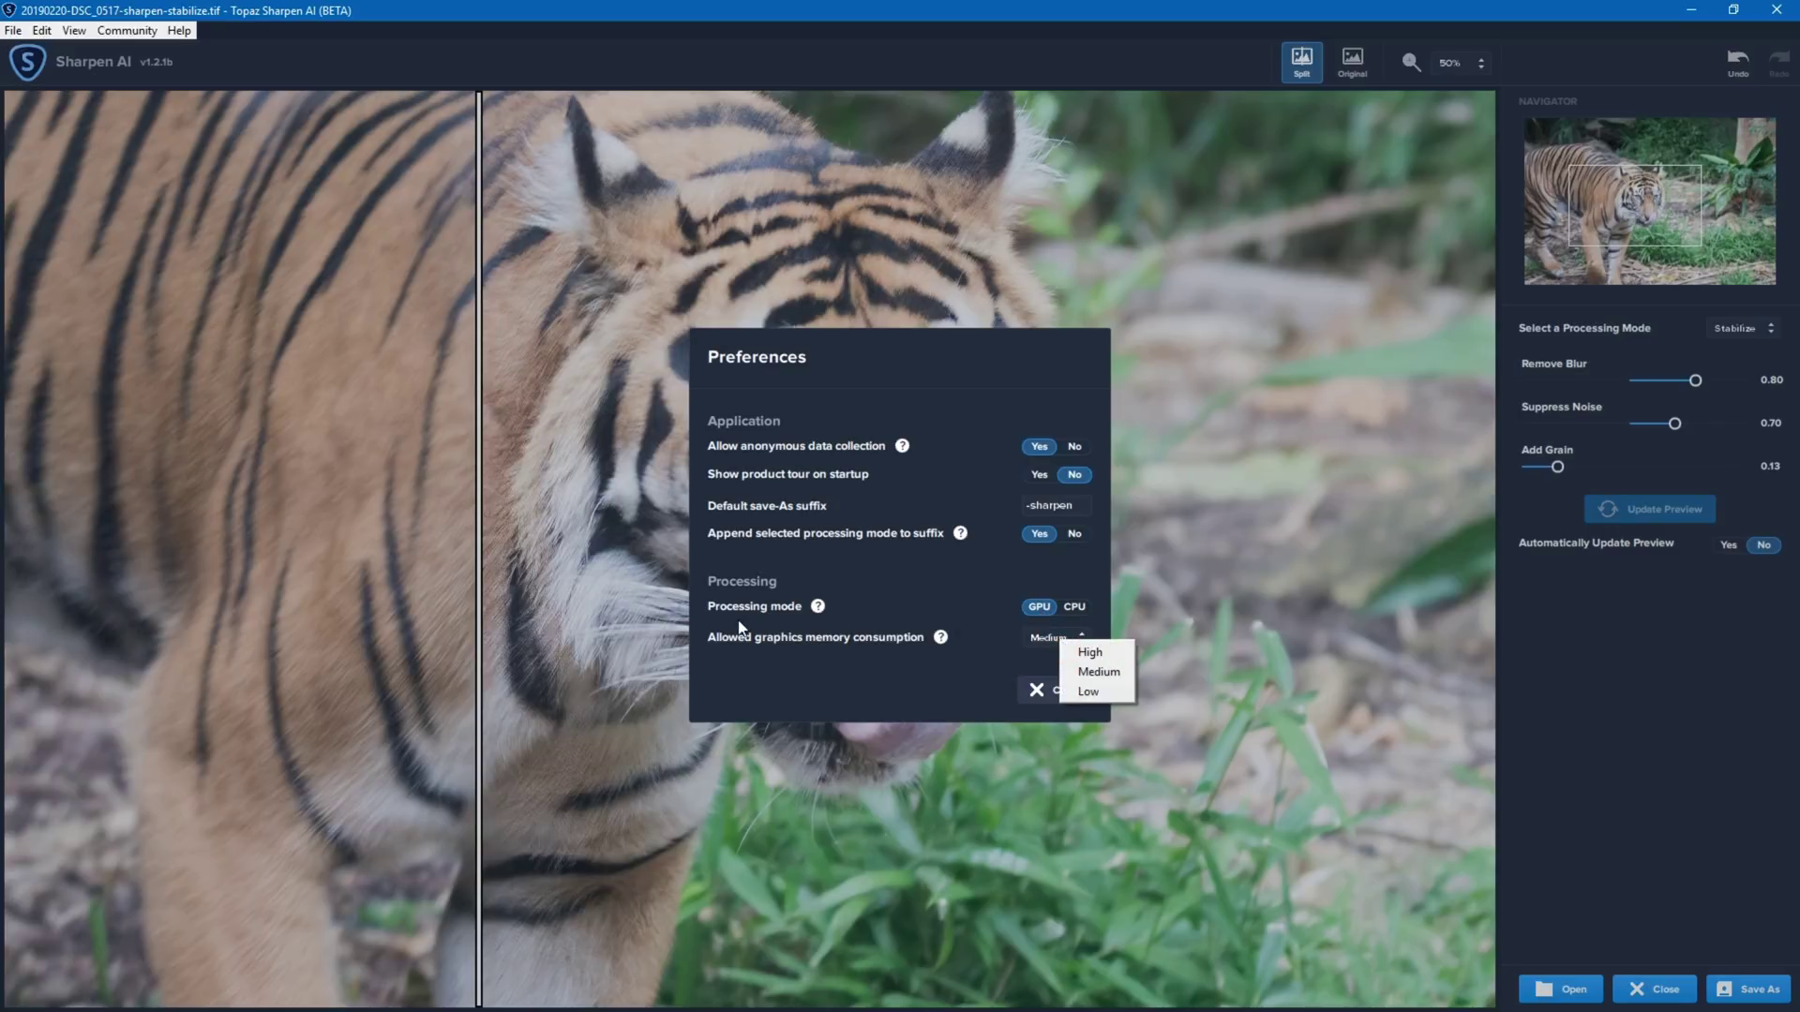
left_click(1091, 653)
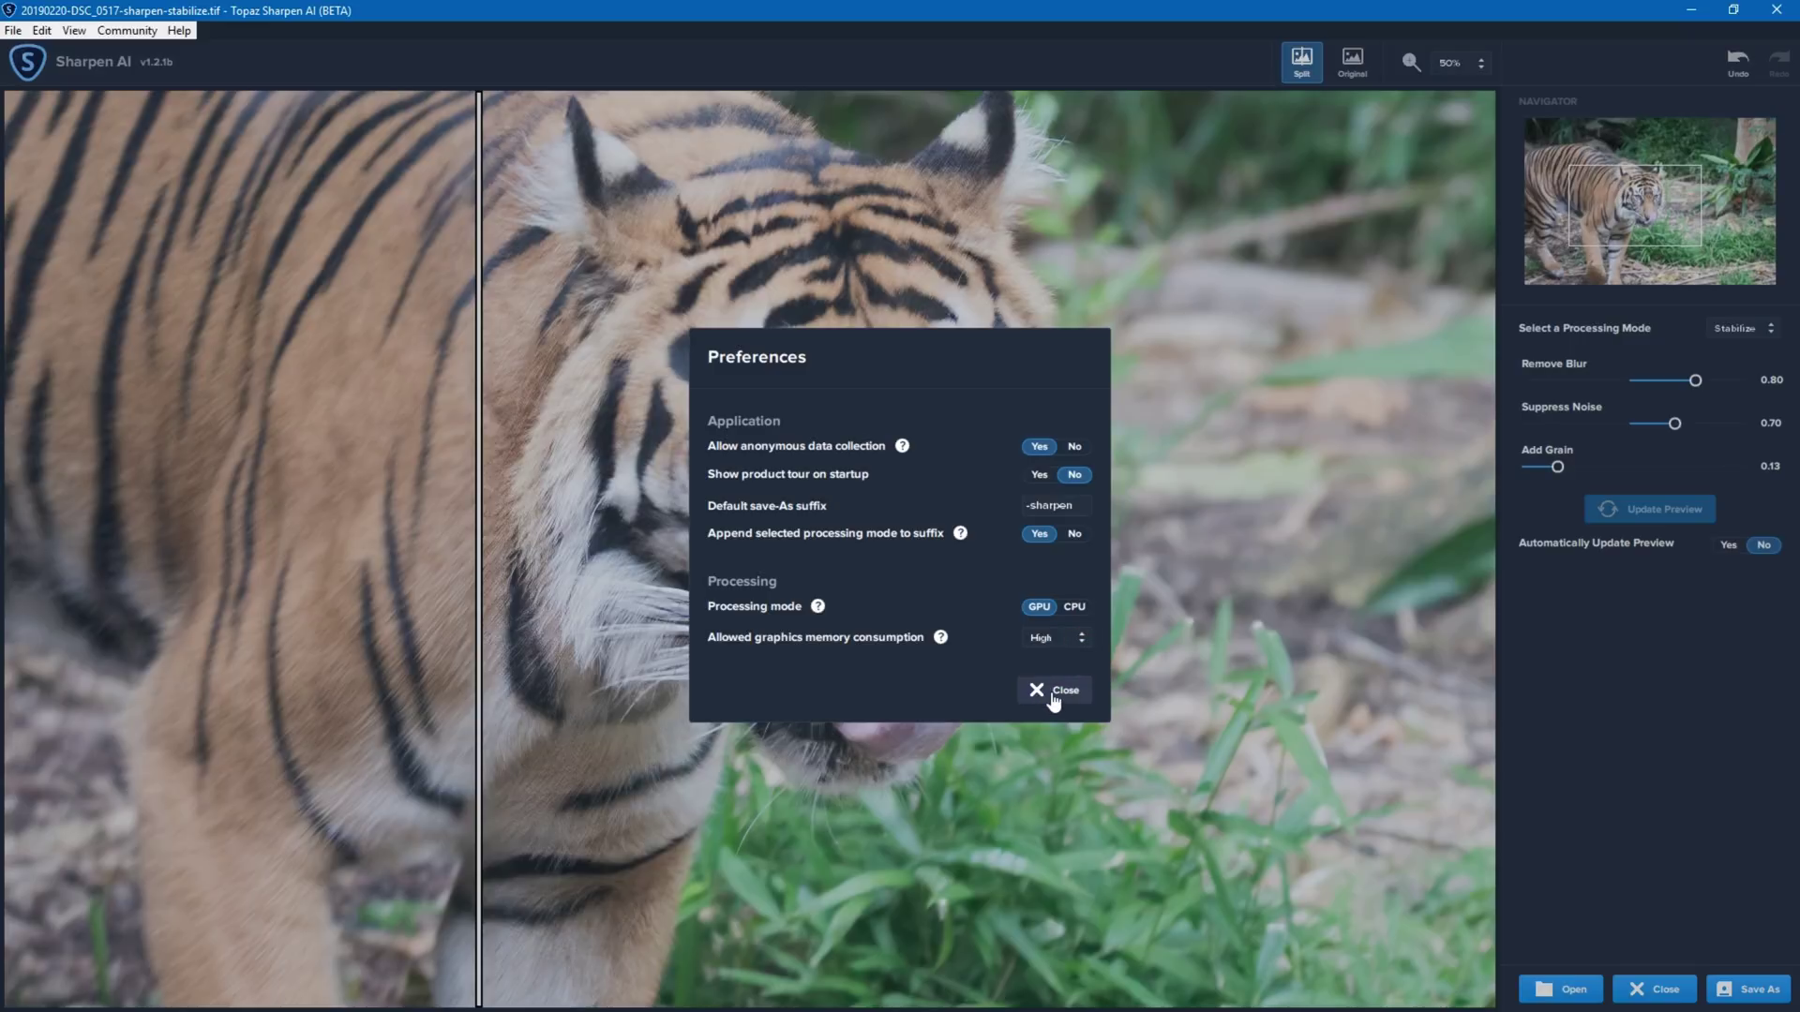
left_click(1053, 694)
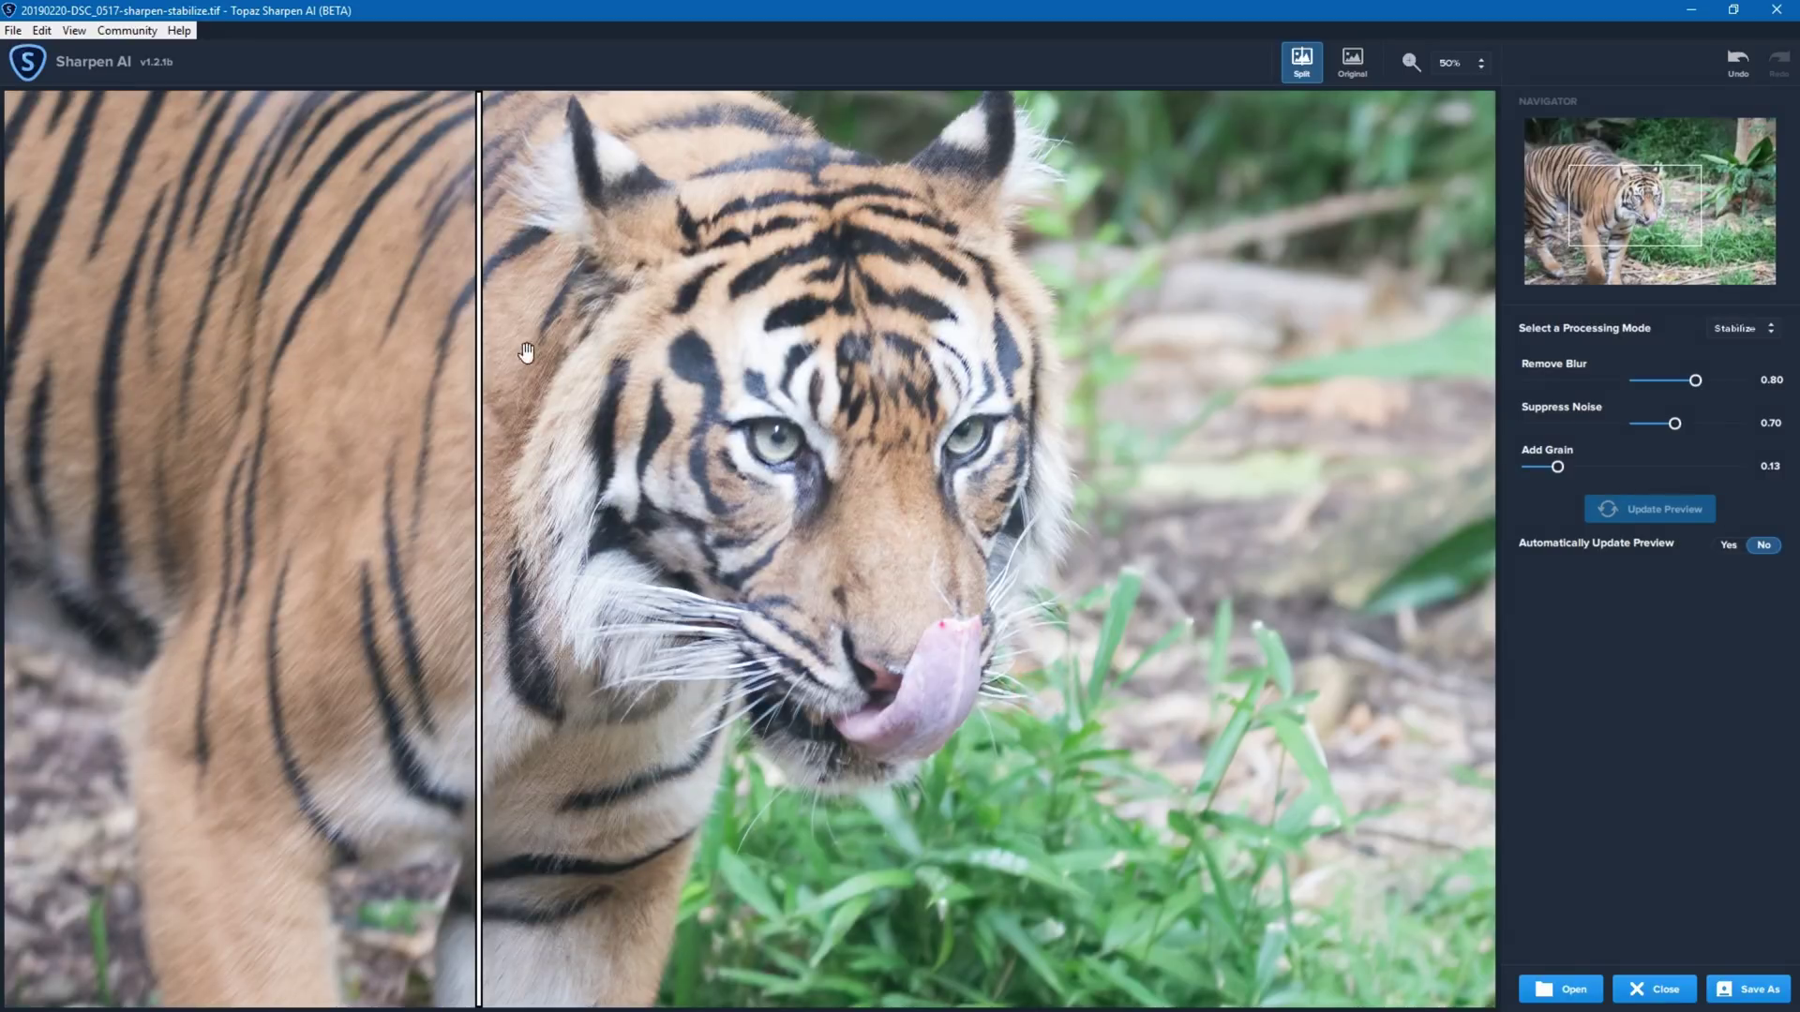
Step: Preview the photo in Focus mode with Remove Blur at 1.00 and compare it with the original across the tiger
mouse_move(478, 352)
left_mouse_down()
mouse_move(999, 343)
mouse_move(493, 362)
left_mouse_up()
left_click_drag(1696, 380, 1790, 385)
left_click(1747, 329)
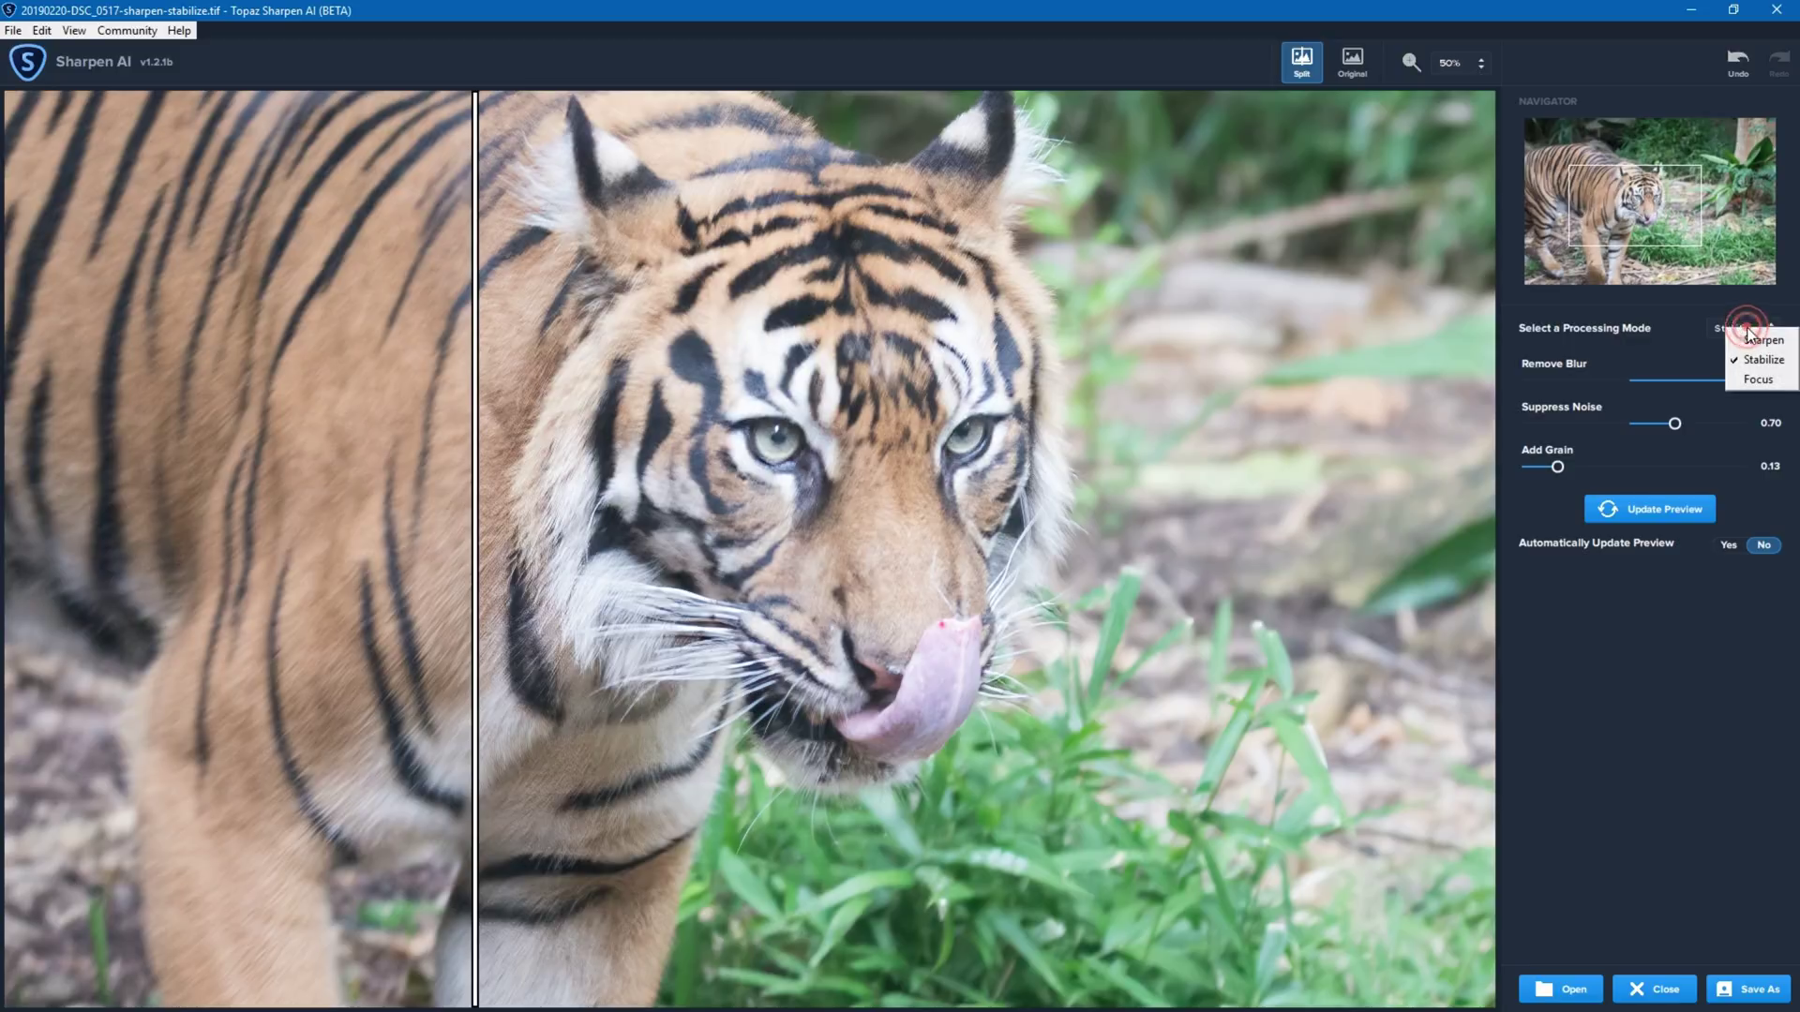
left_click(1759, 380)
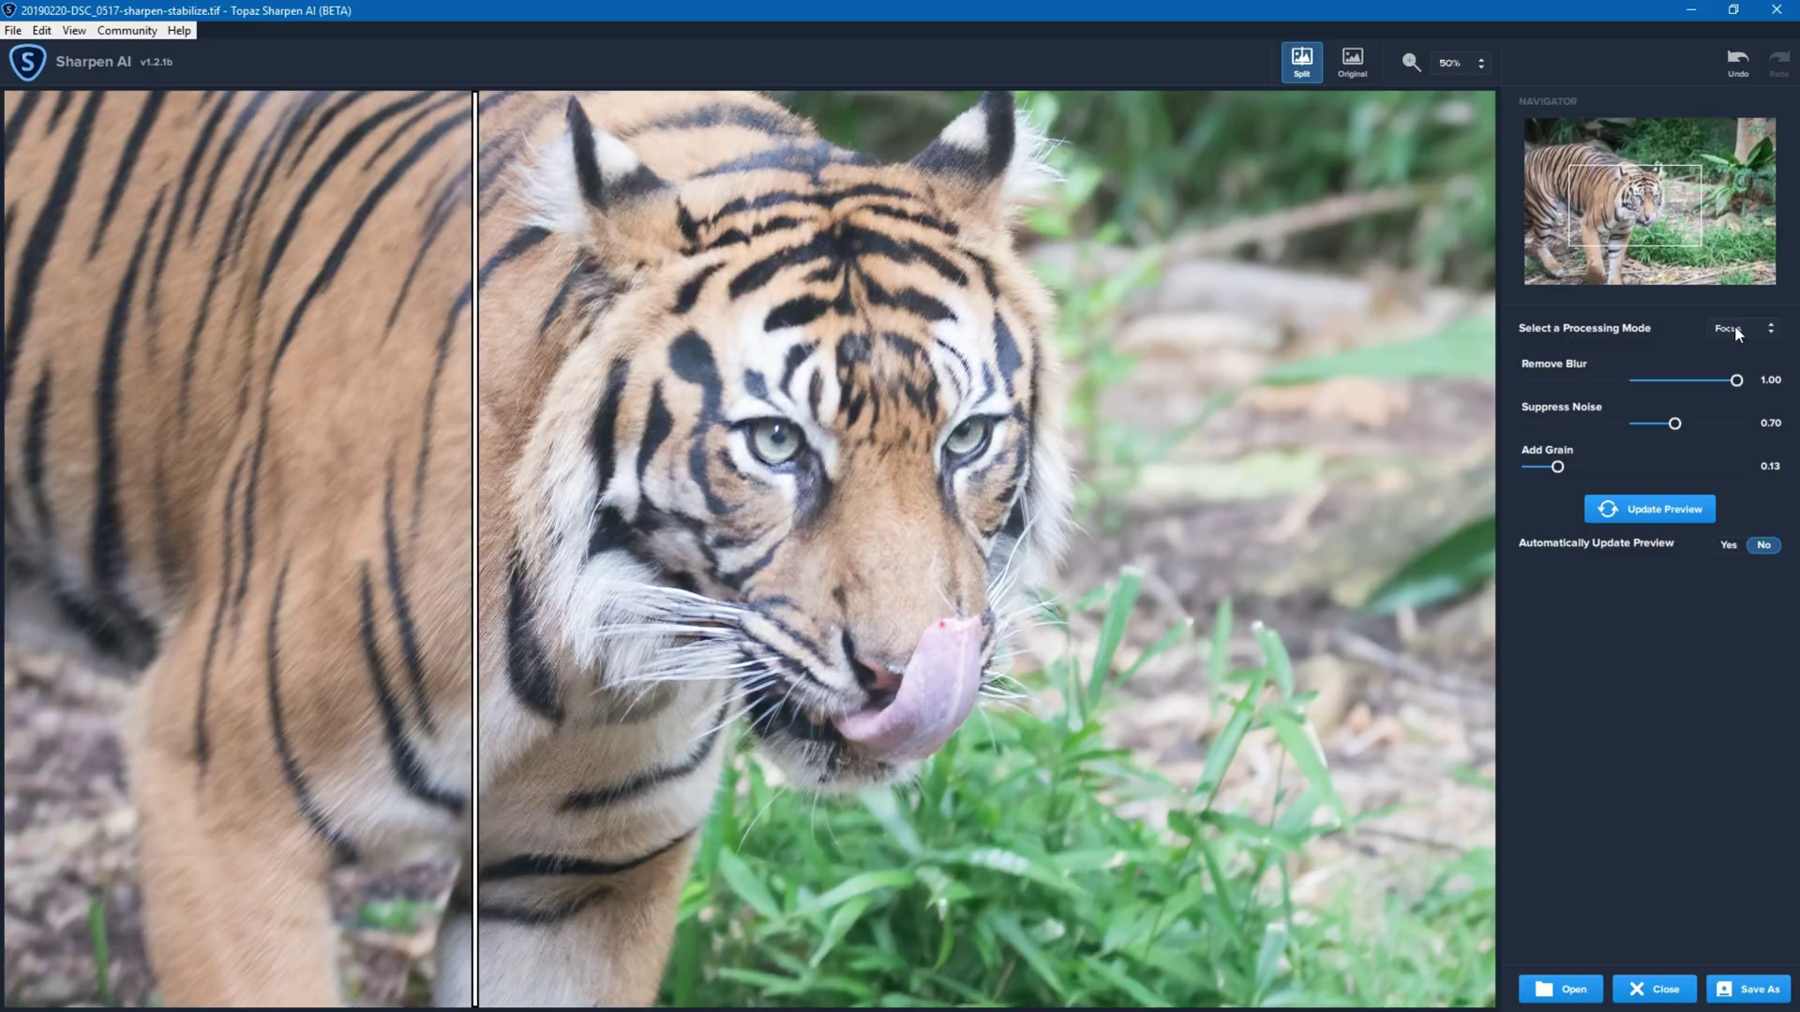
left_click(1667, 509)
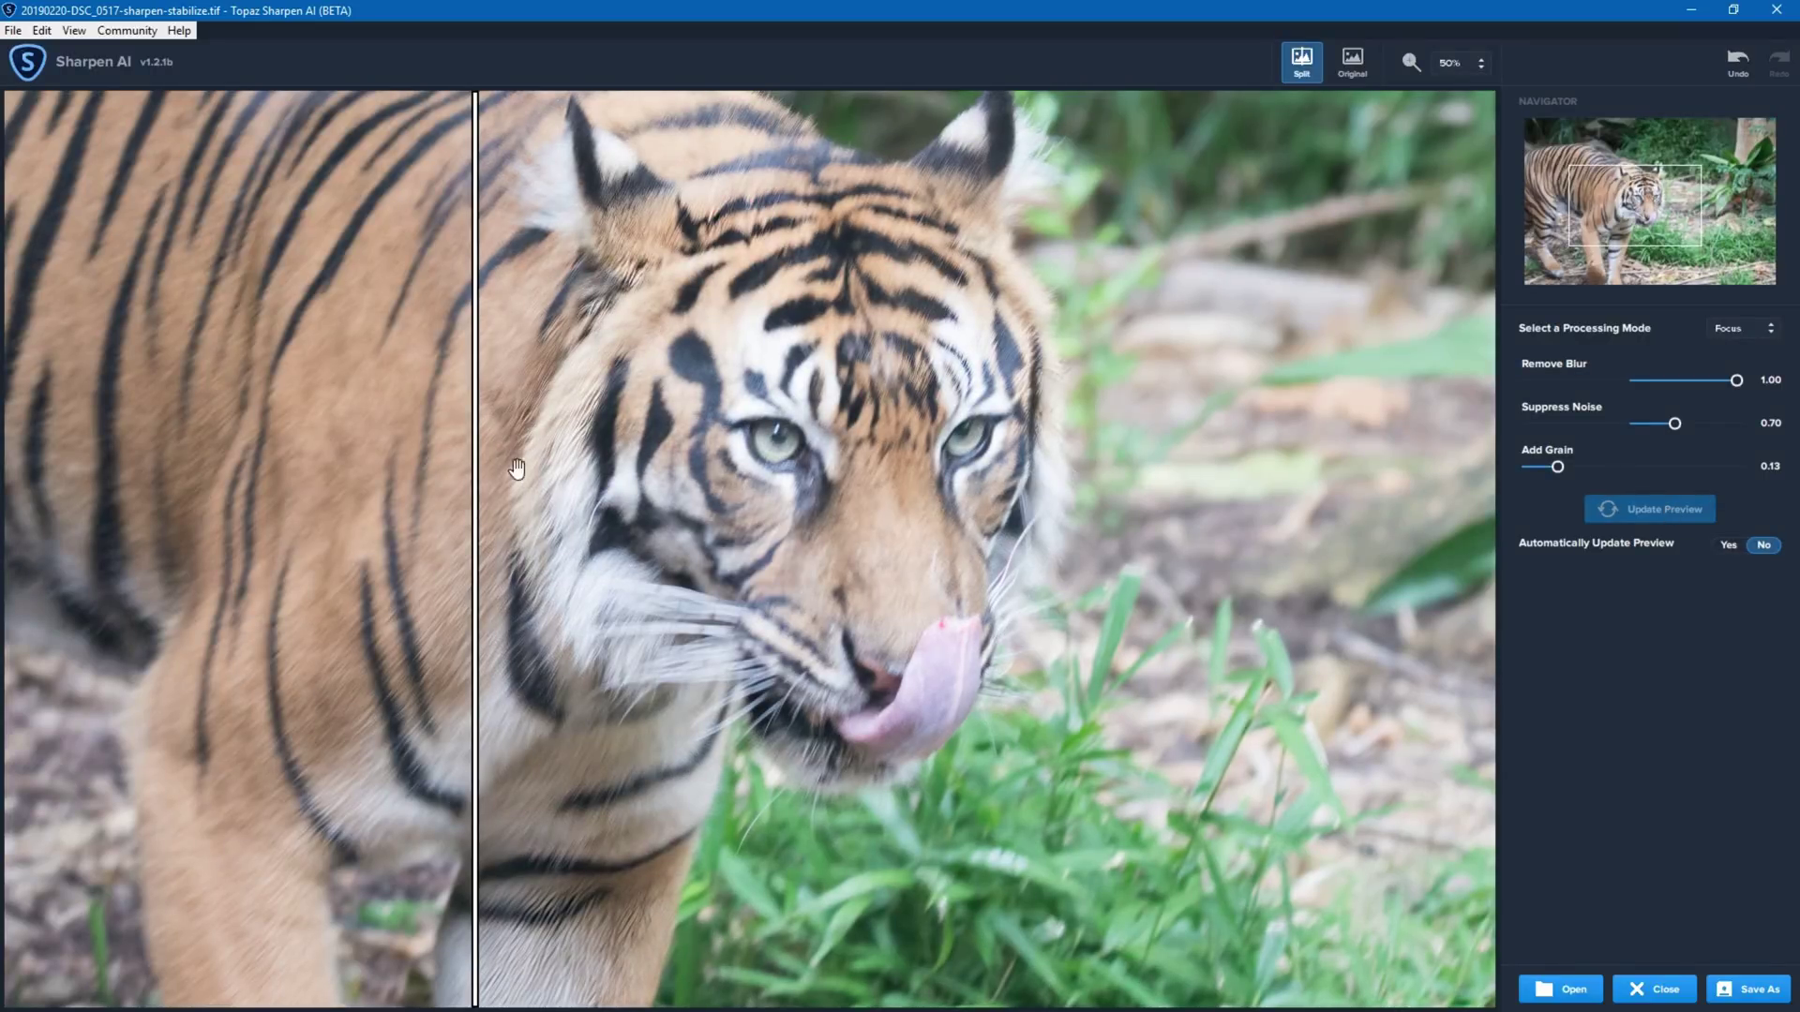
left_click_drag(483, 316, 28, 365)
left_click_drag(146, 367, 913, 424)
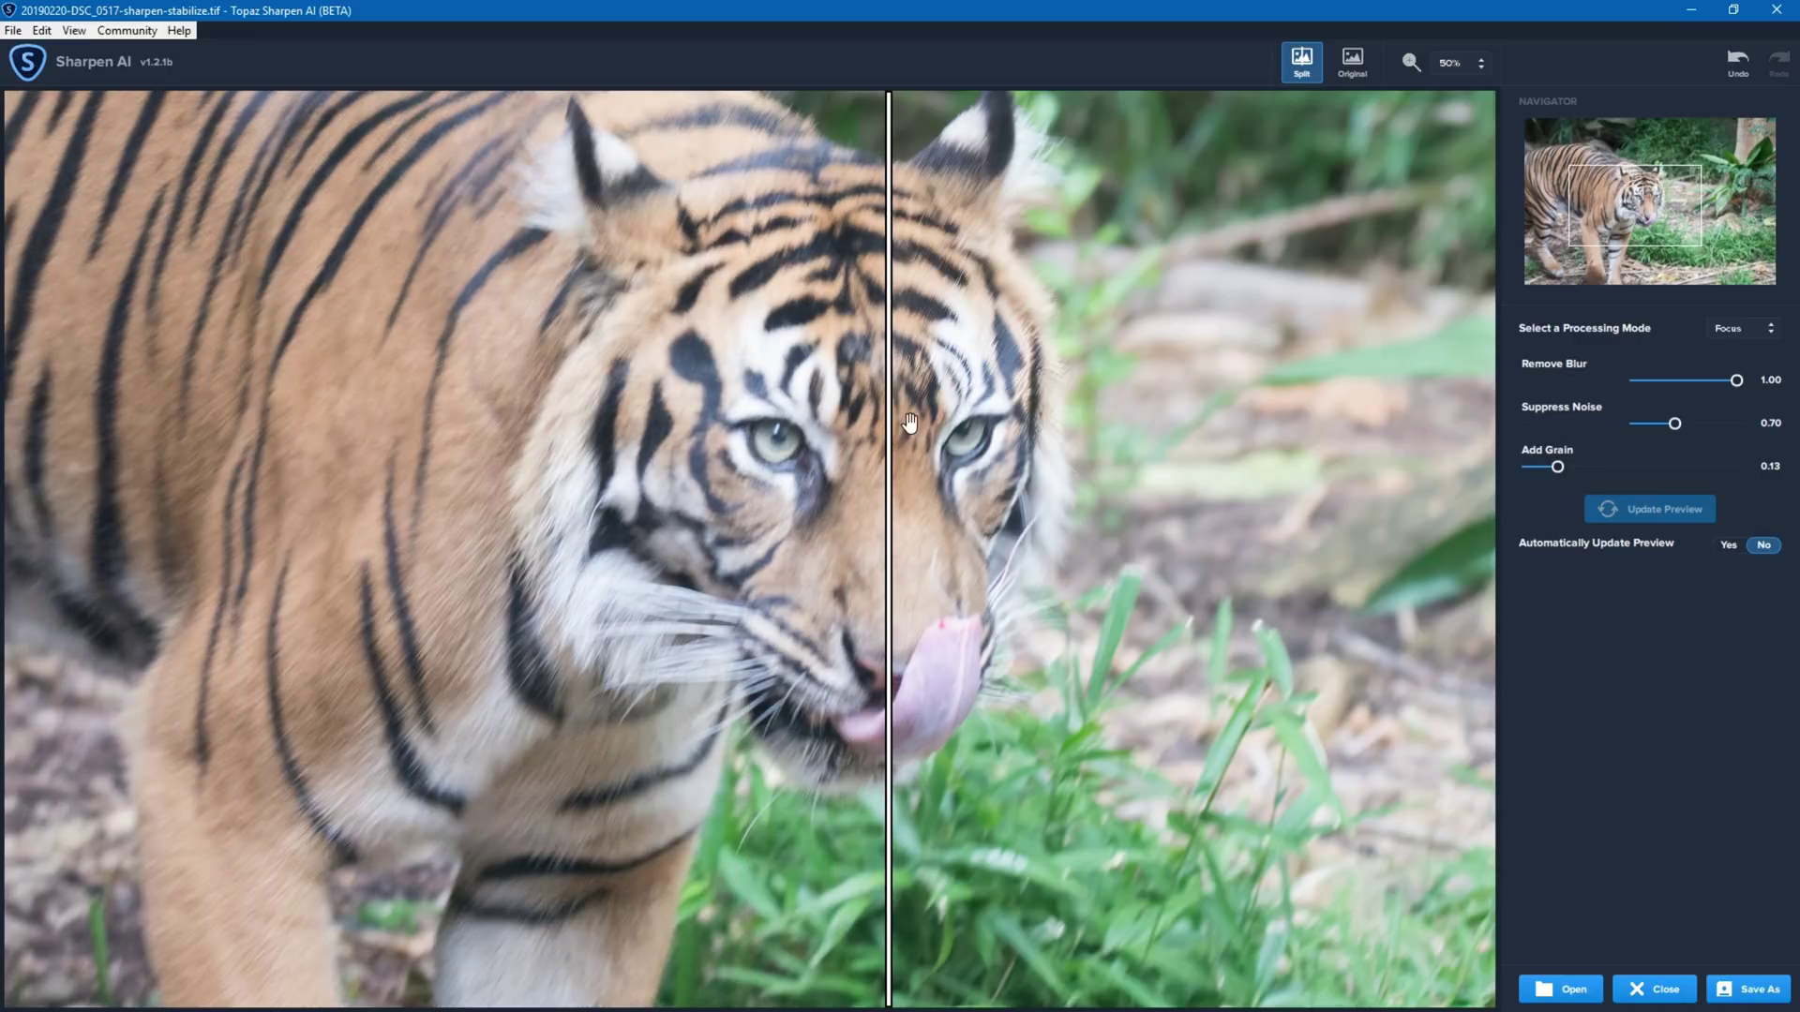
Step: Switch the processing mode back to Stabilize, update the preview and compare the result with the original across the tiger's body
left_click(1748, 322)
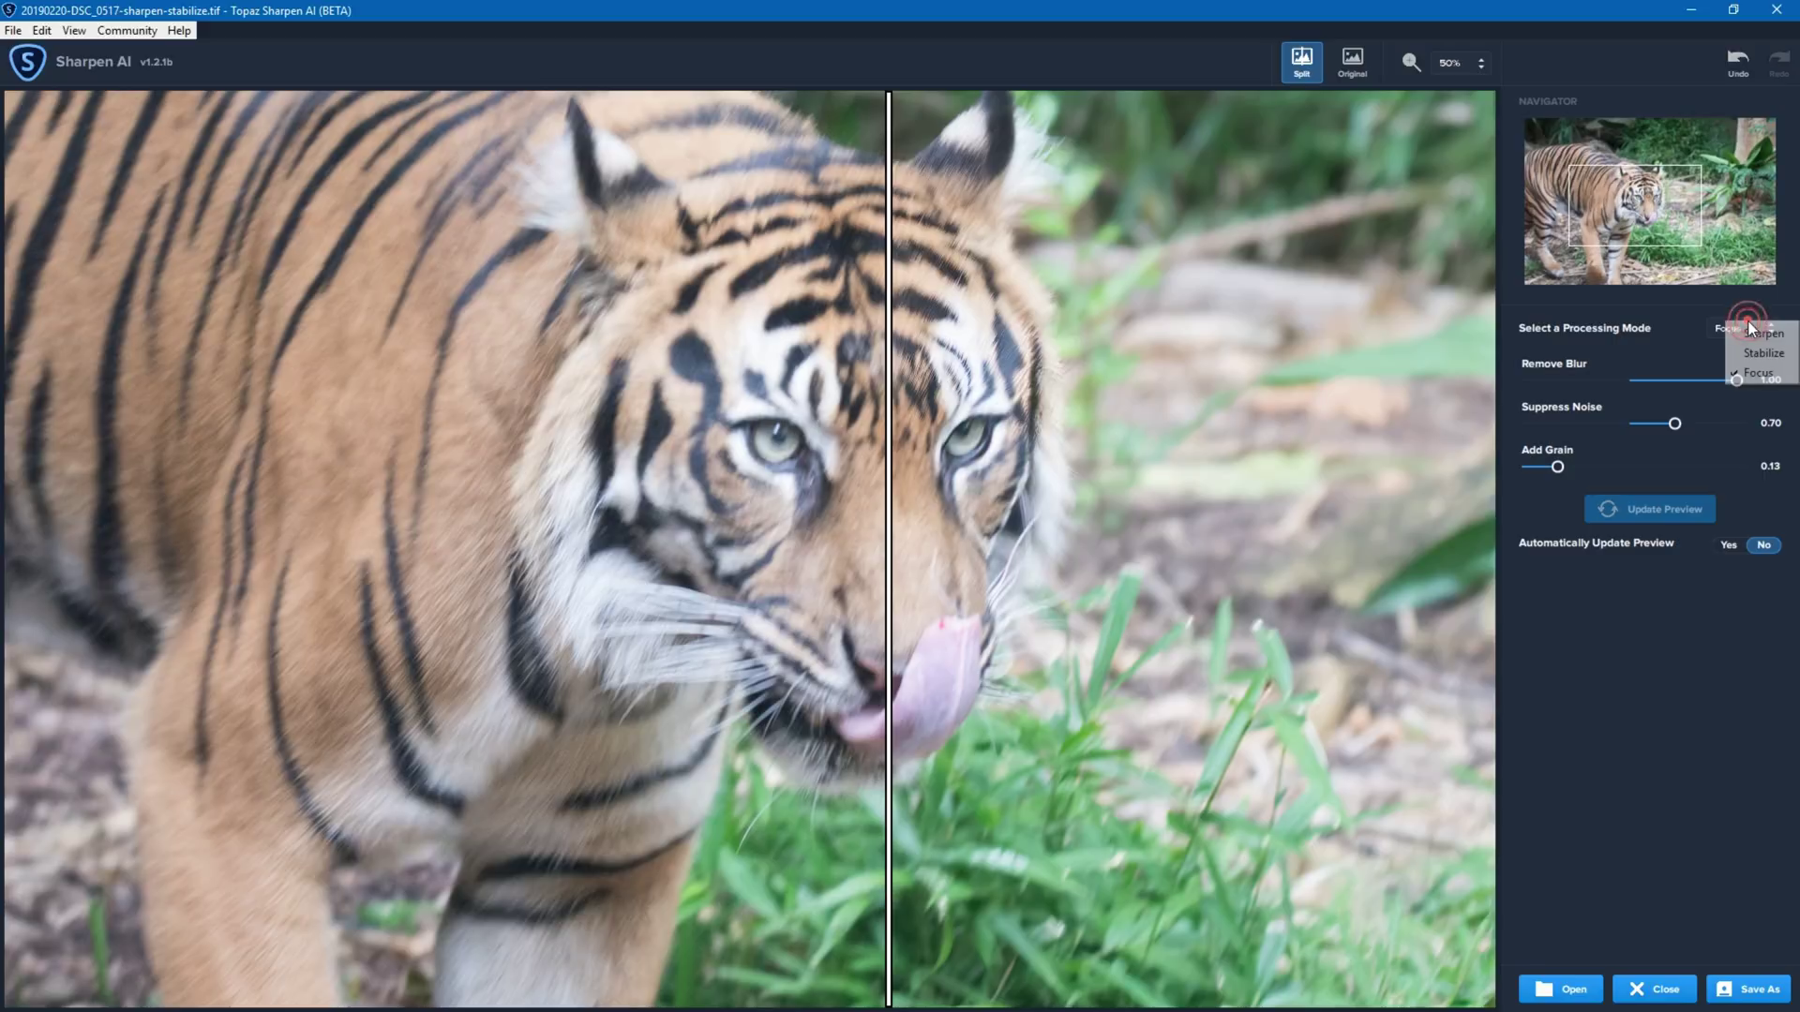
left_click(1774, 363)
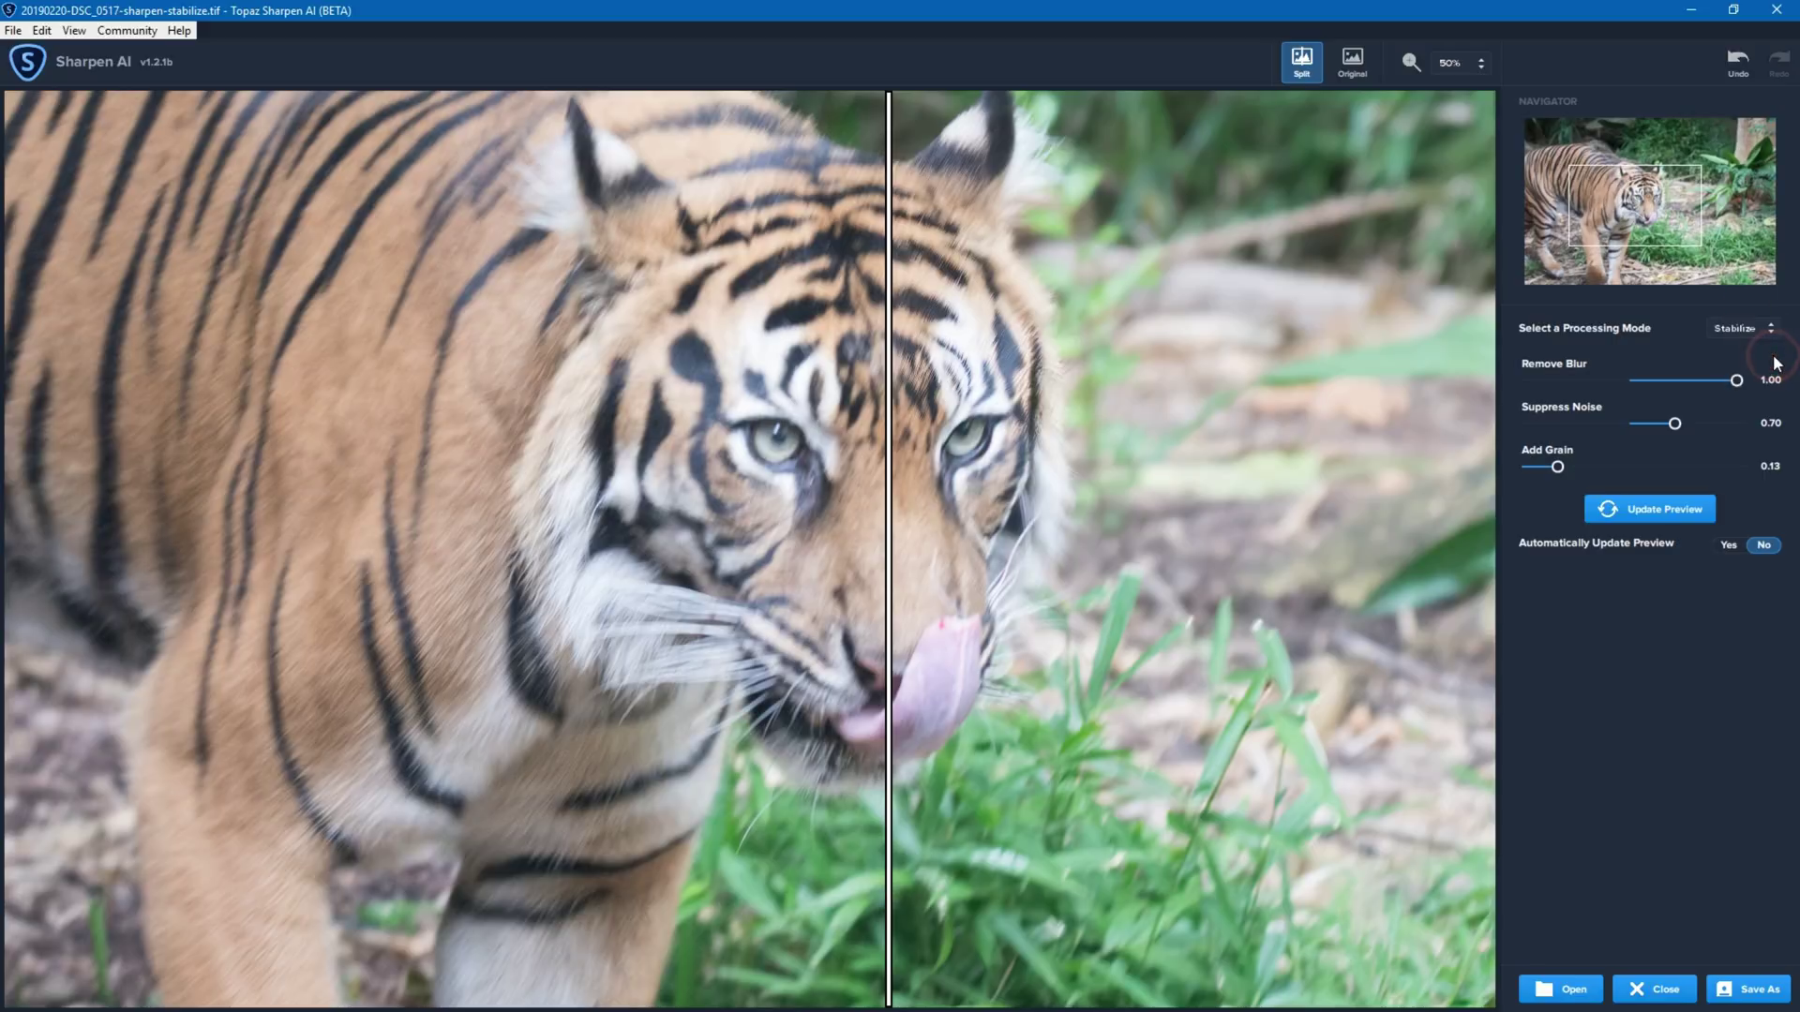
left_click(1663, 511)
left_click(1639, 510)
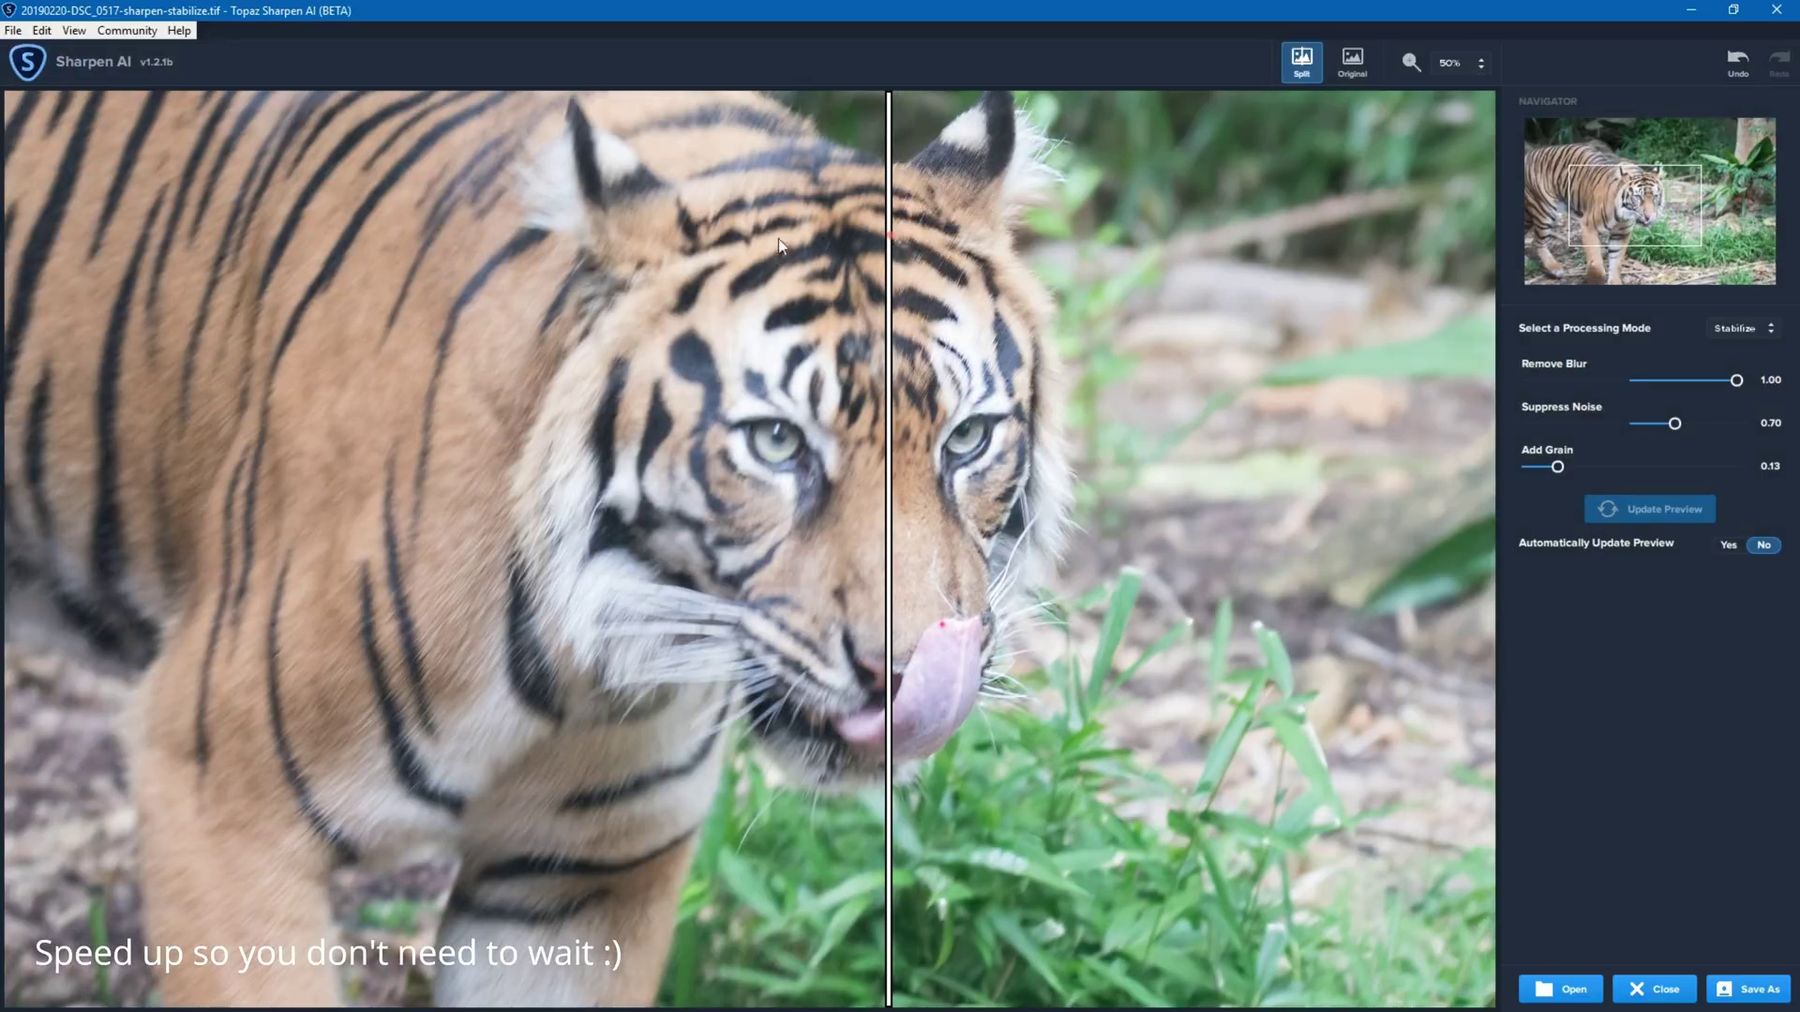
left_click_drag(888, 234, 399, 335)
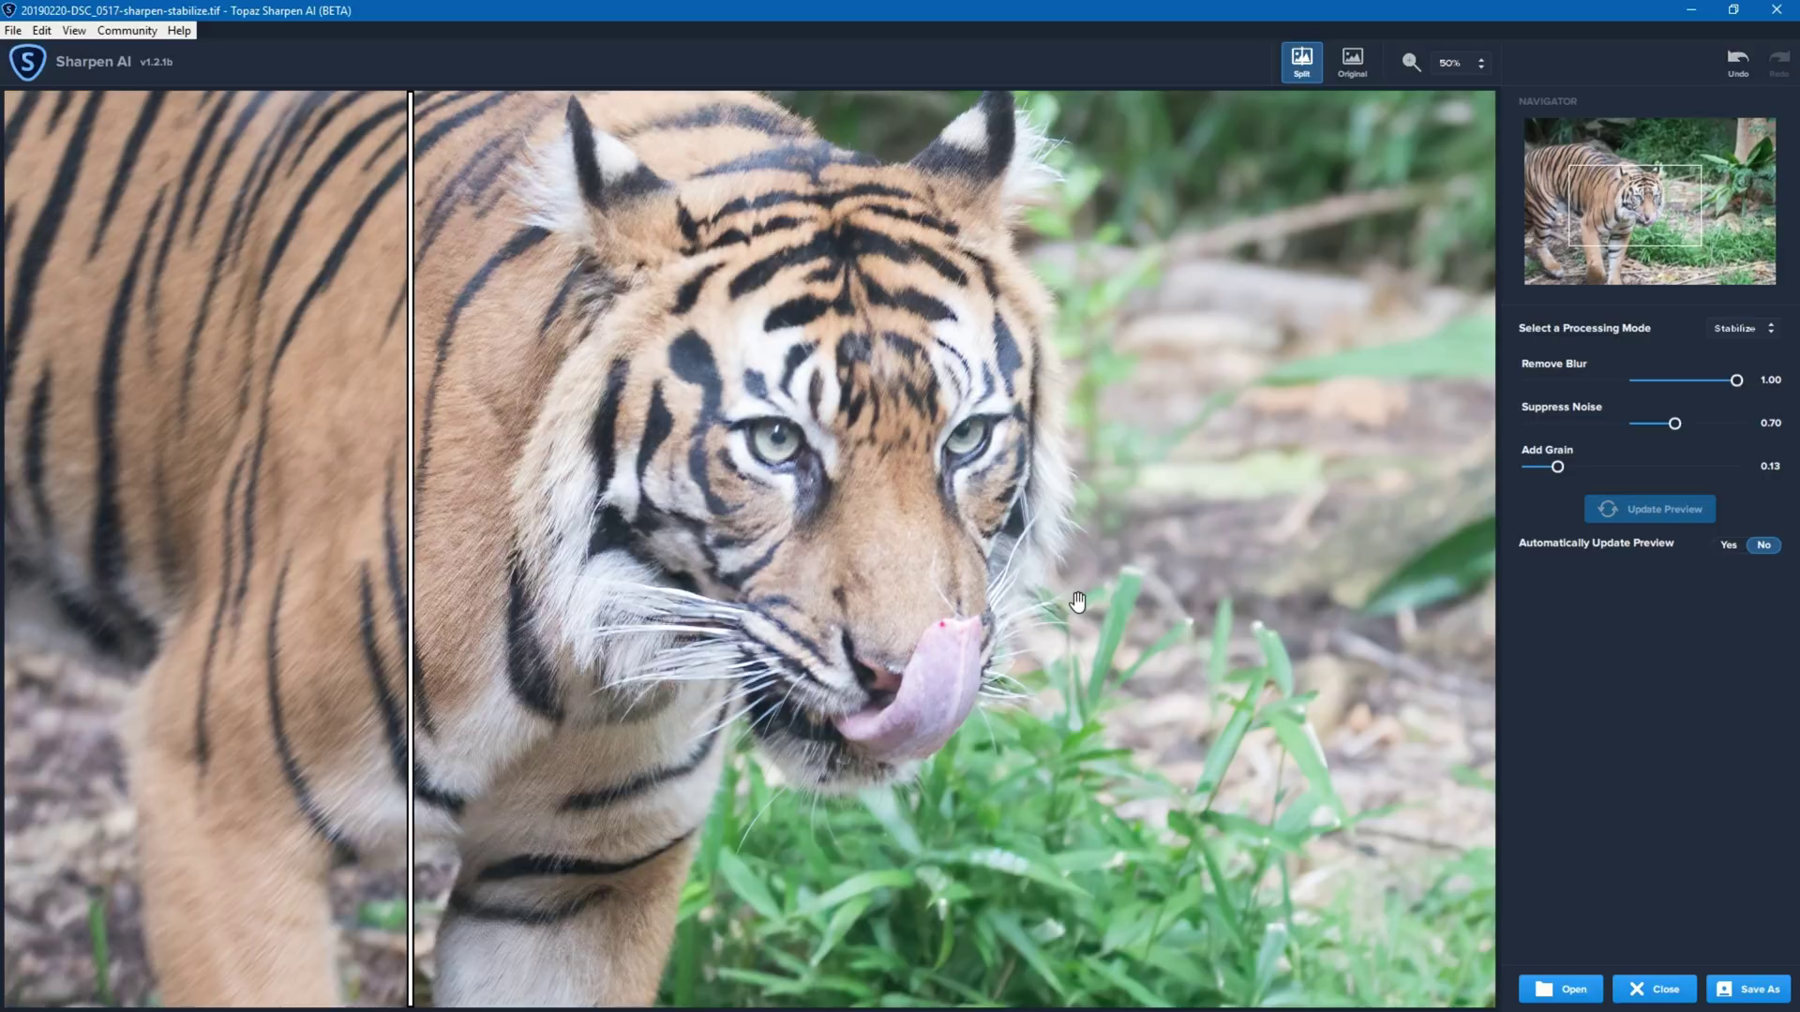
left_click_drag(412, 288, 361, 387)
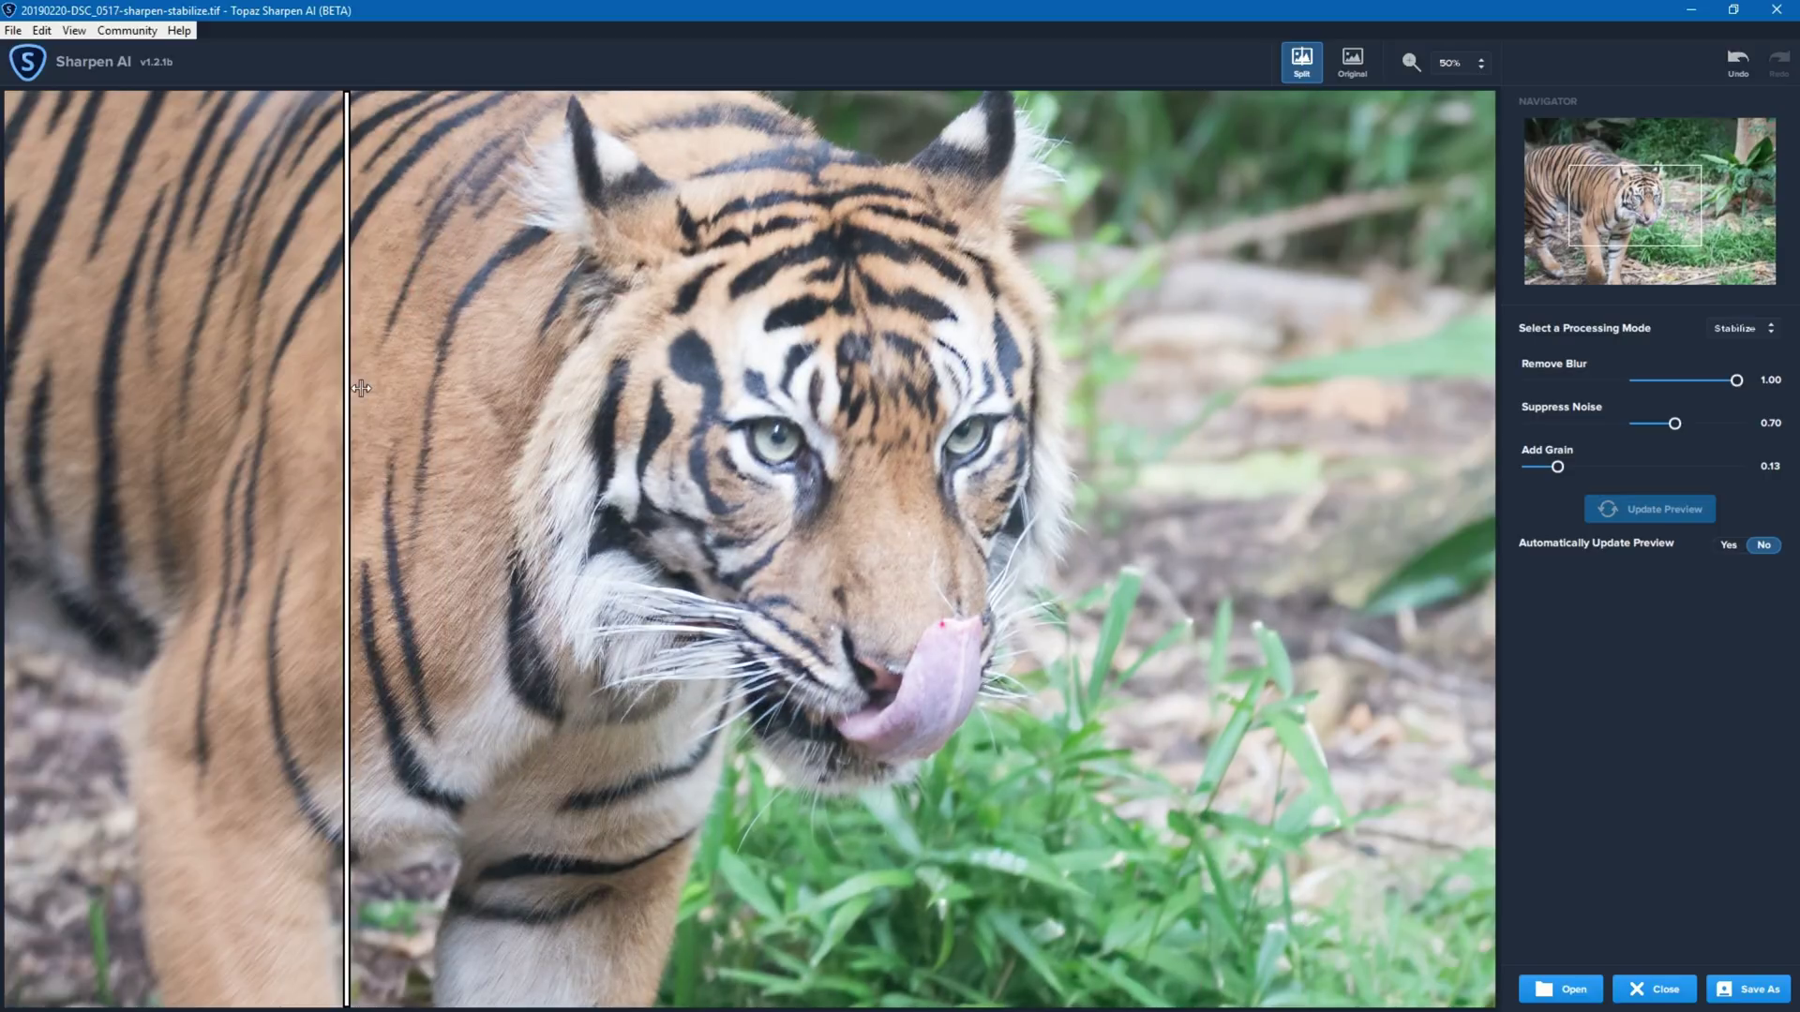